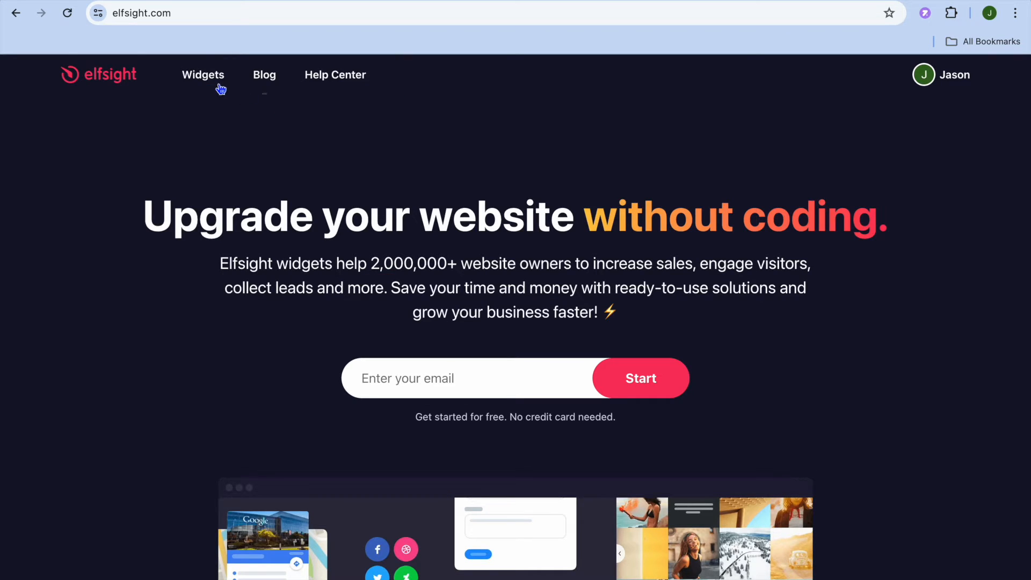
Open the WhatsApp Chat widget page and go to its template selection.
mouse_move(215, 81)
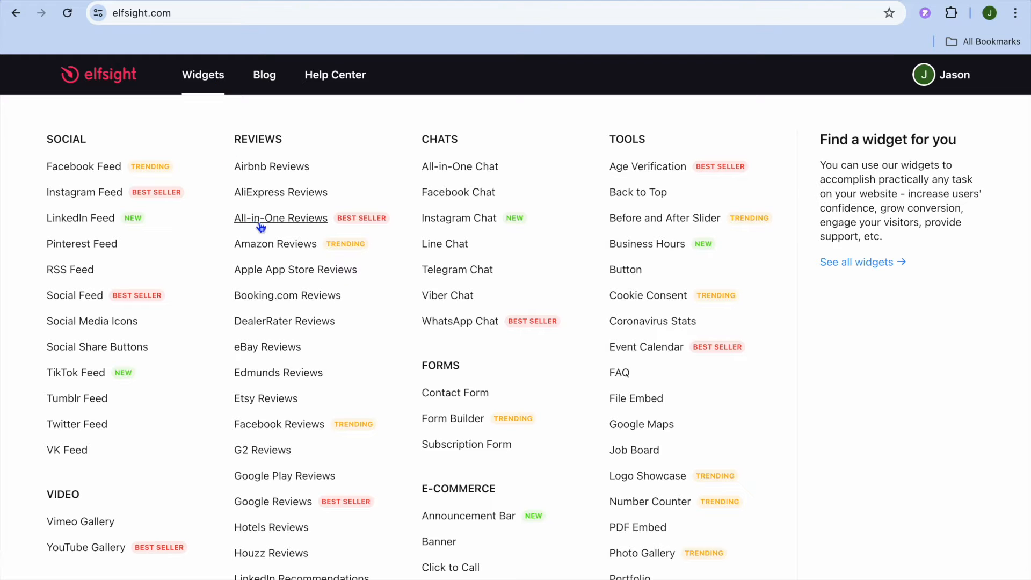
click(462, 322)
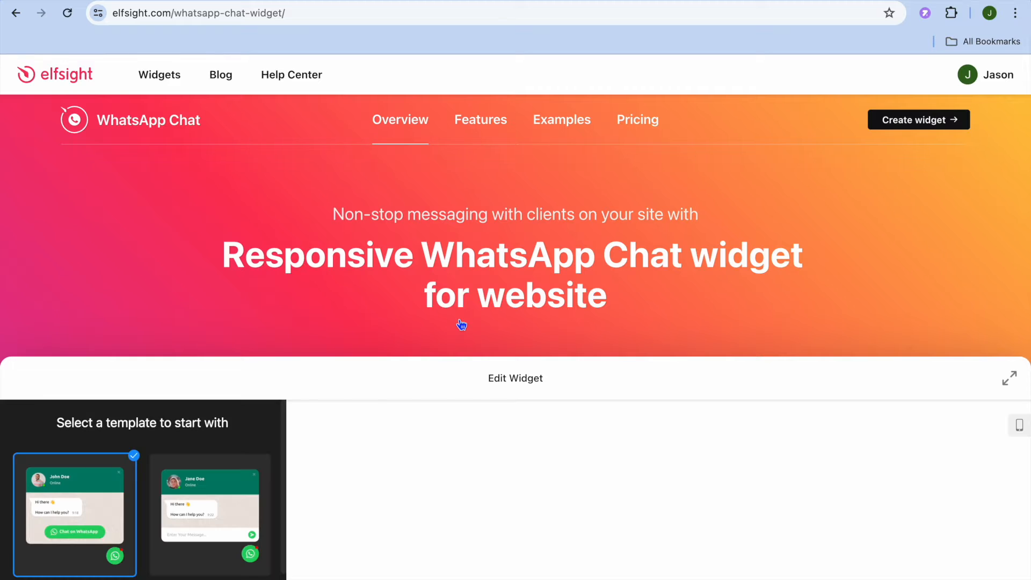
scroll(461, 324, down, 5)
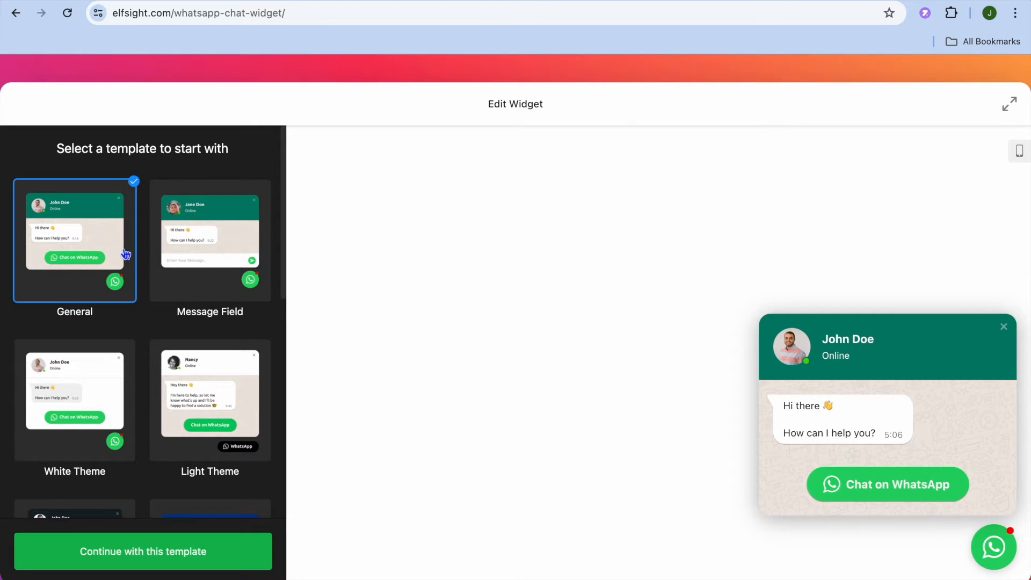
Preview the Message Field, White Theme and Light Theme templates, but continue with the General template.
click(191, 257)
click(89, 369)
click(229, 404)
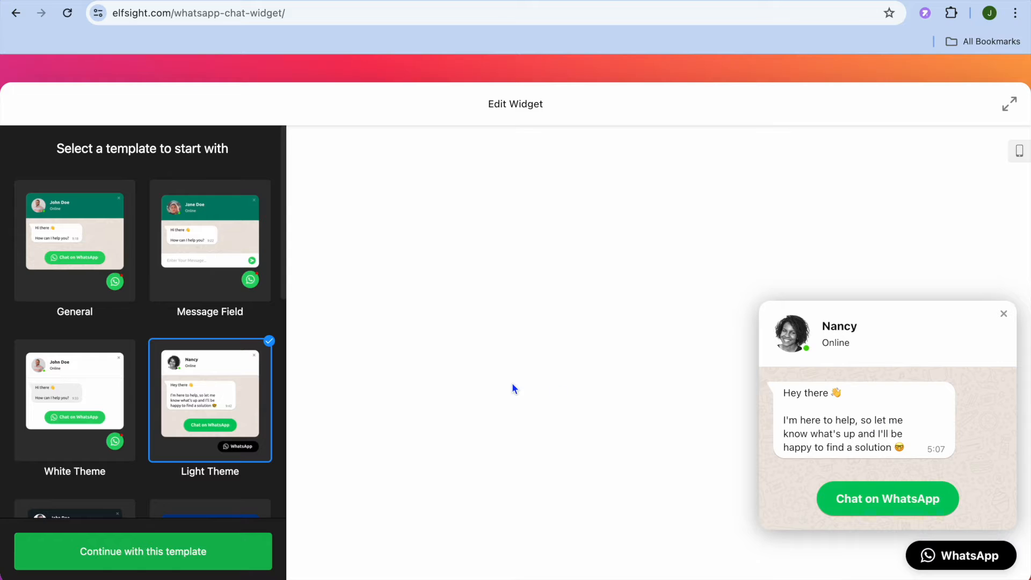
click(93, 261)
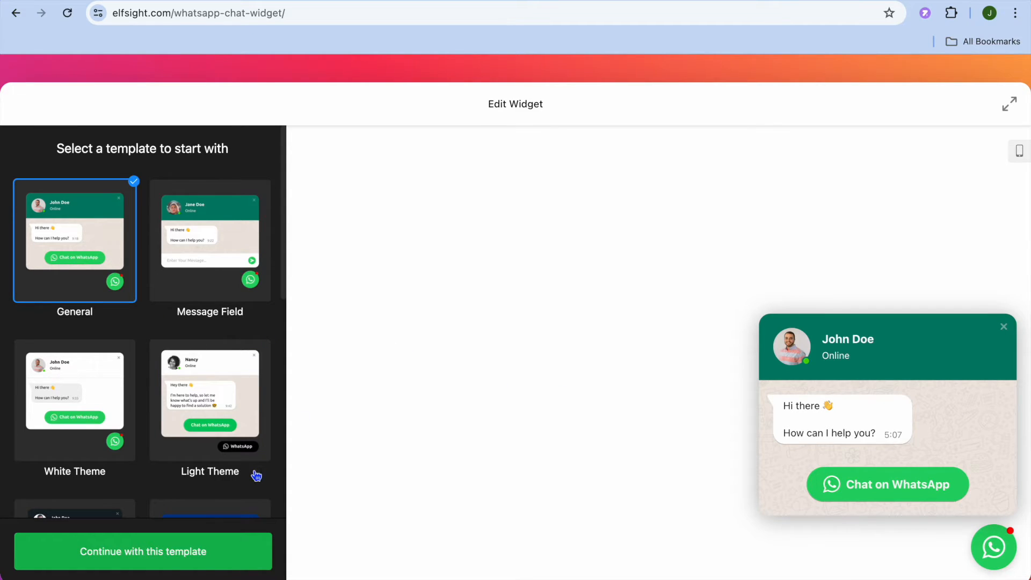
click(180, 554)
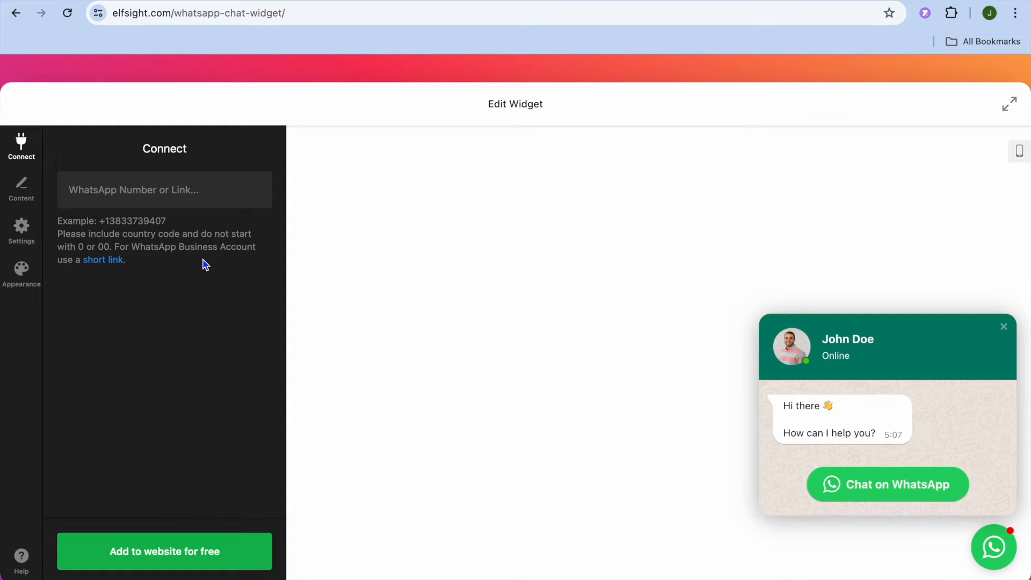
Paste the copied WhatsApp phone number into the widget's connection field.
click(131, 192)
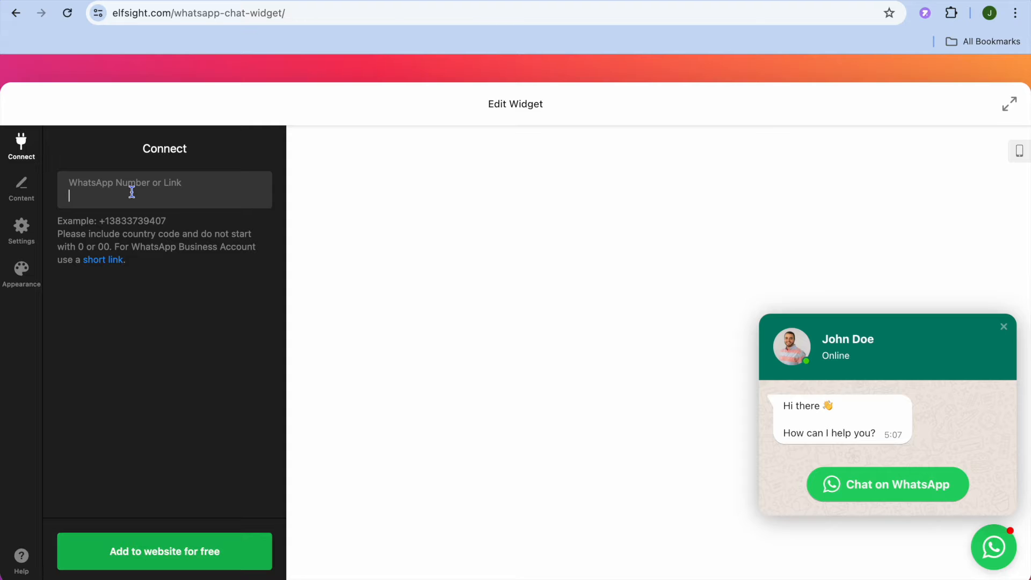
right_click(132, 192)
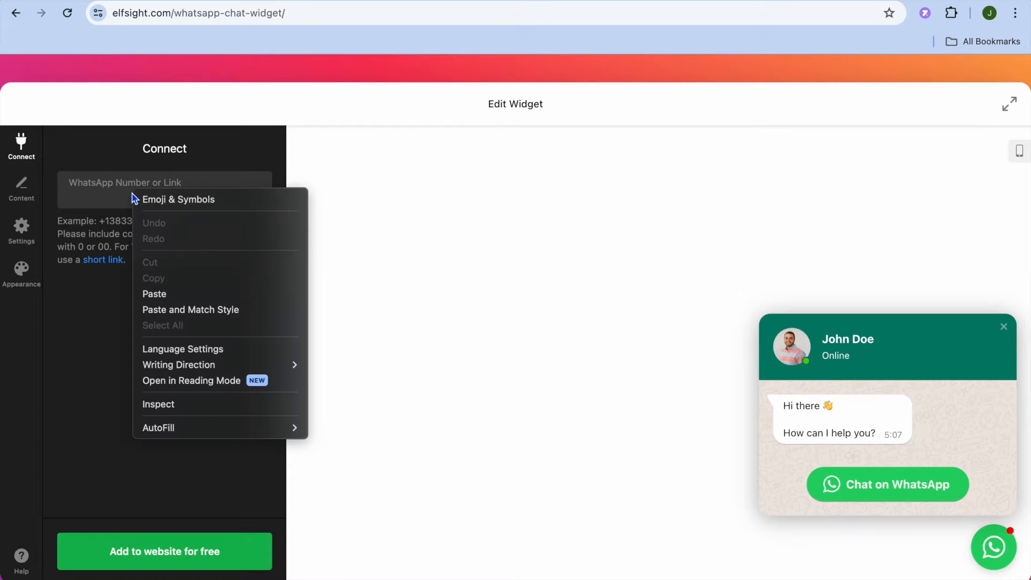
click(161, 292)
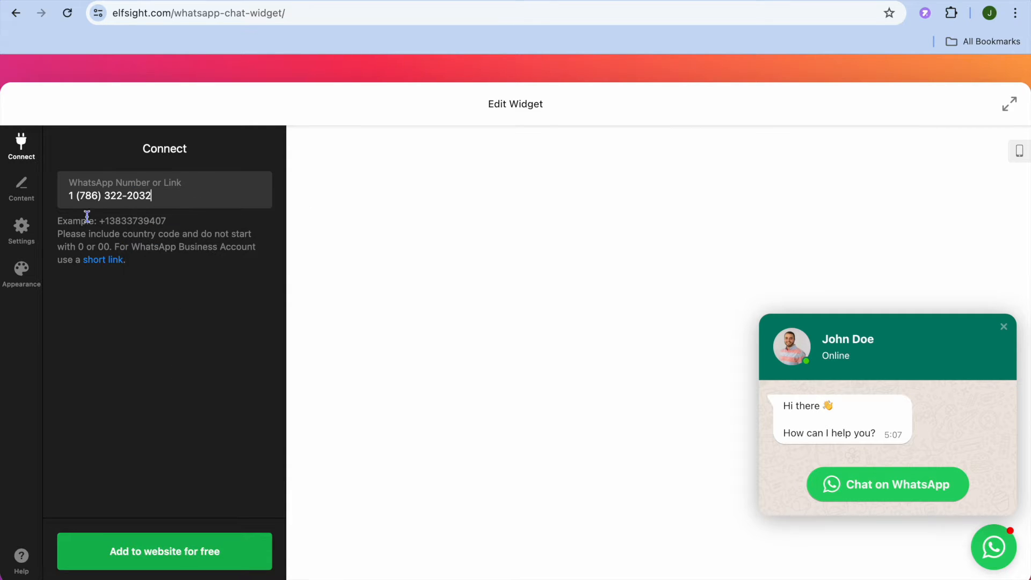
Review the chat widget's content and appearance options, and add the widget to the website for free.
click(21, 189)
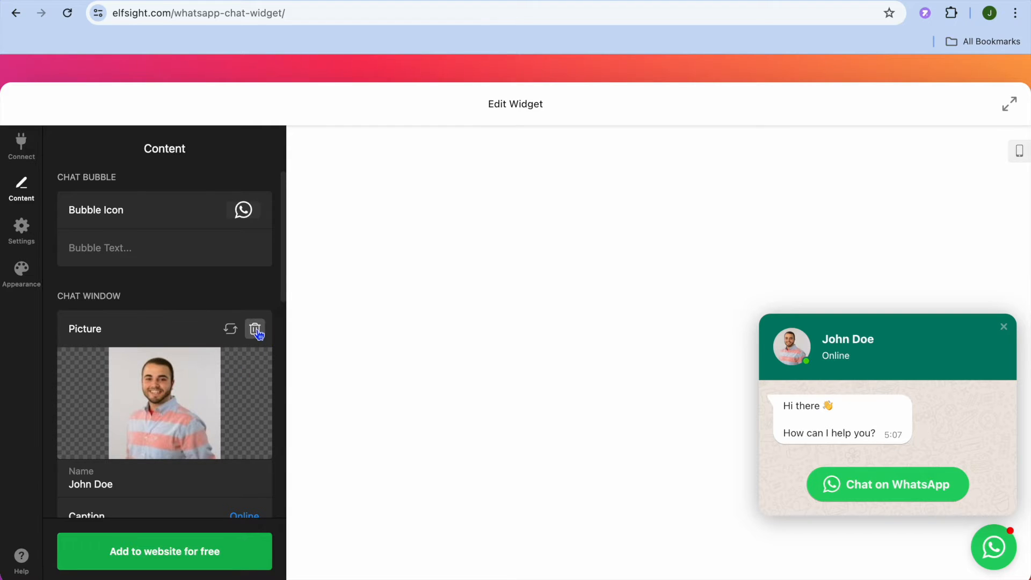
scroll(177, 371, down, 5)
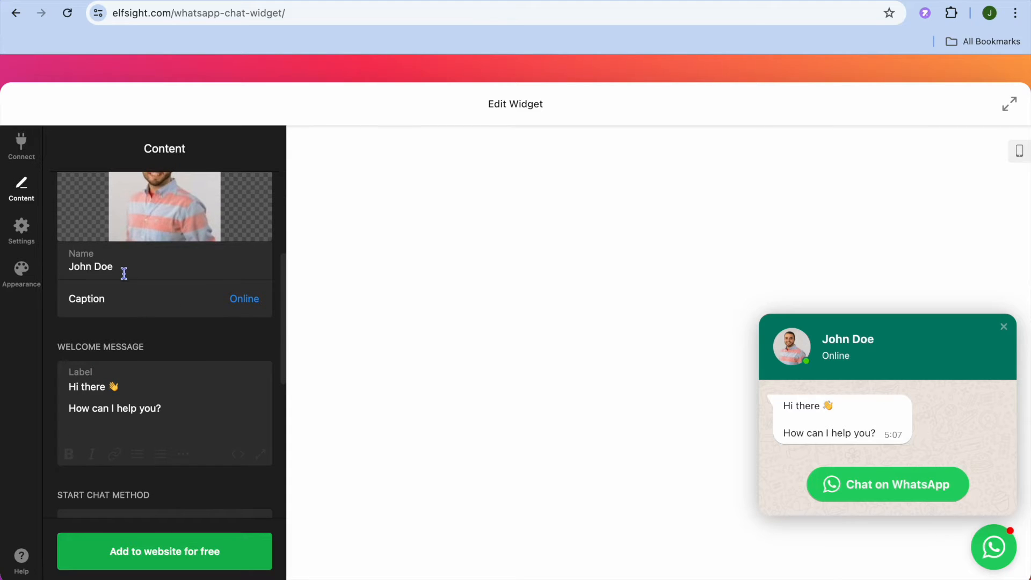
scroll(148, 394, down, 4)
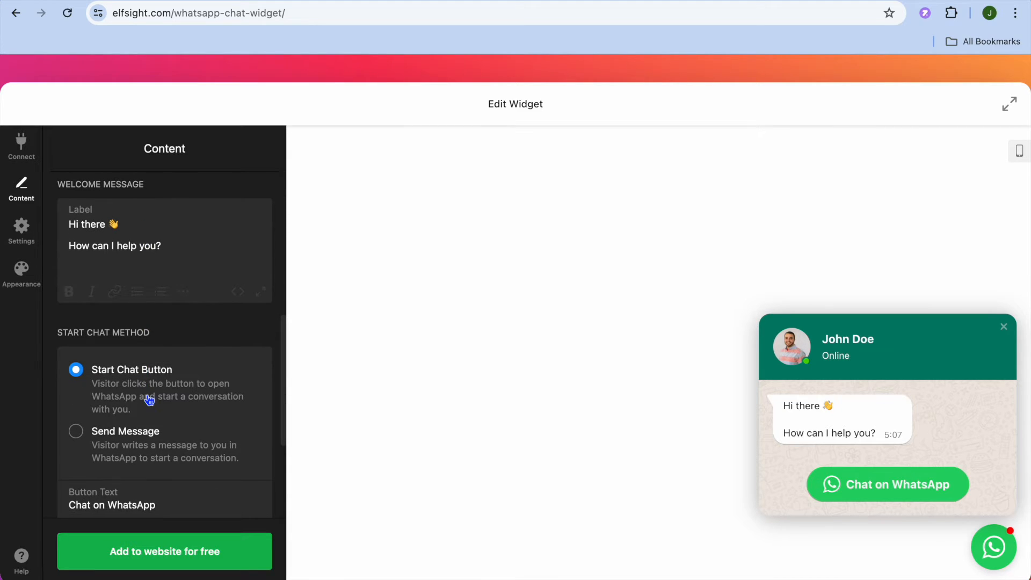
scroll(150, 400, down, 2)
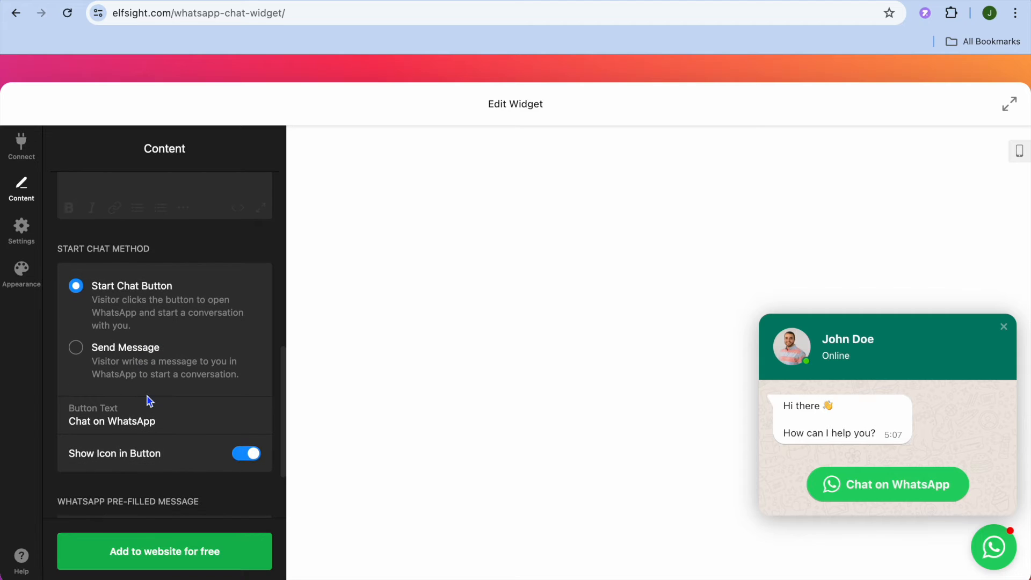
click(22, 274)
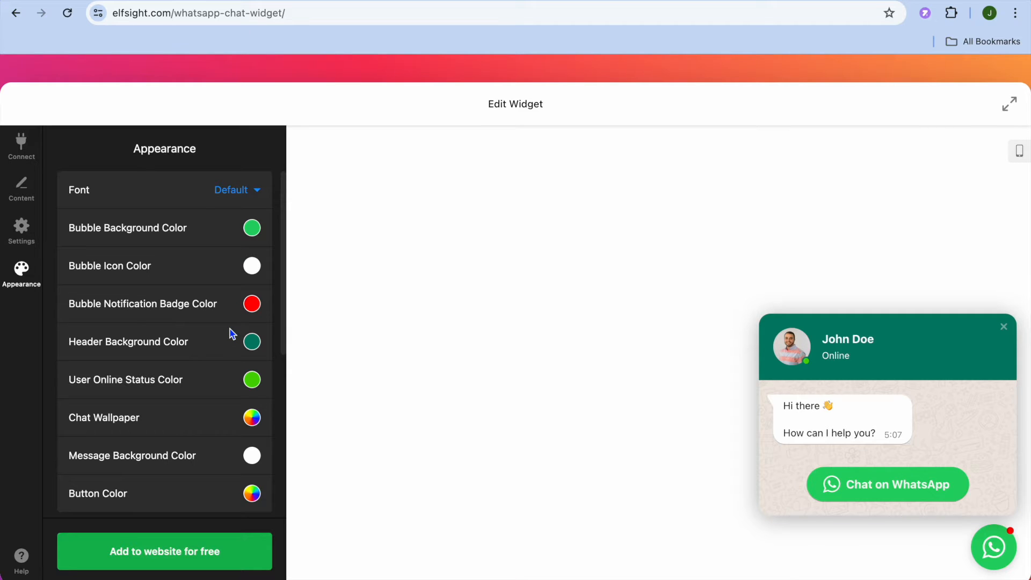
click(170, 554)
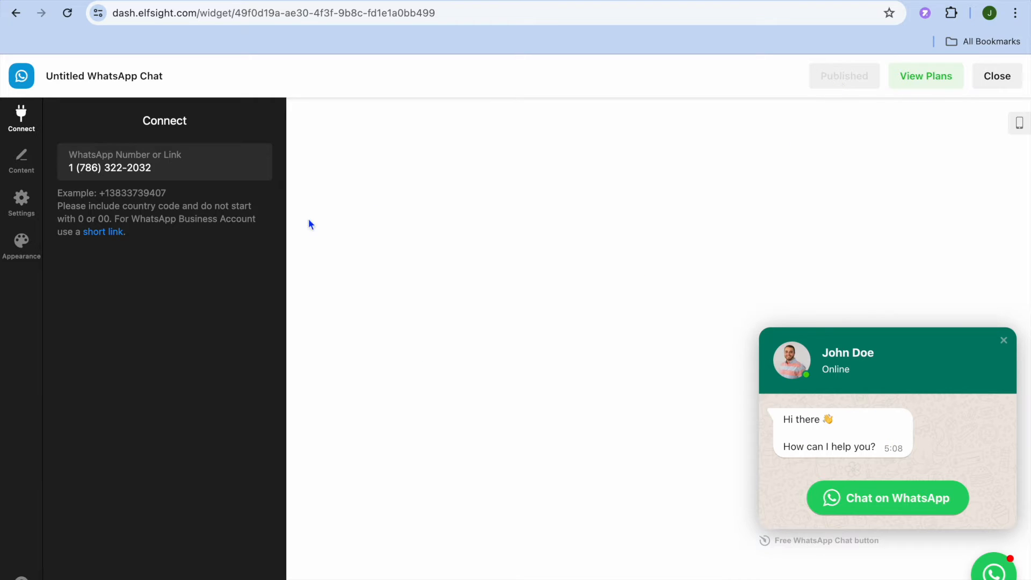
Set the chat widget's position to Embed Bubble and publish the widget.
click(26, 172)
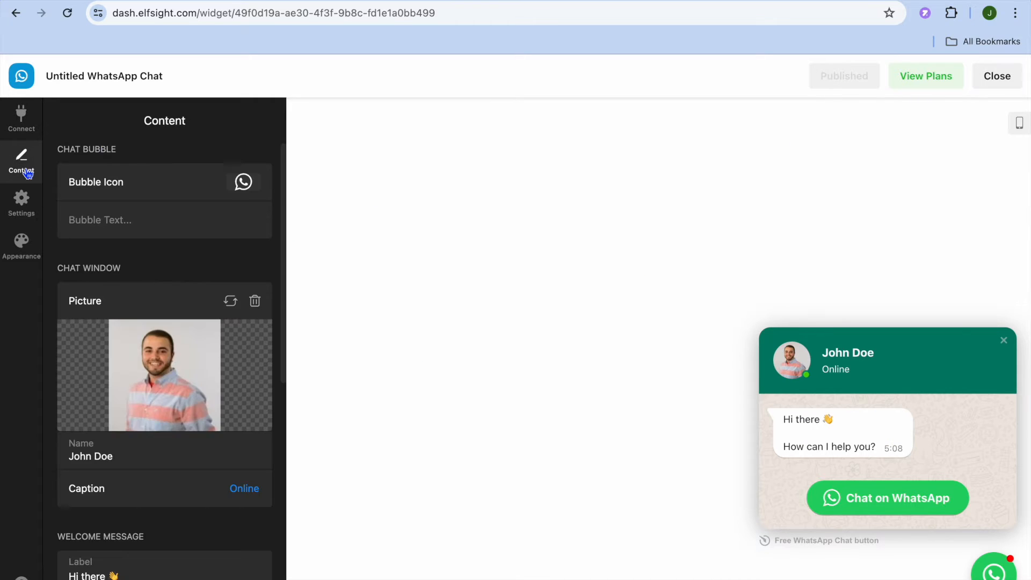
click(24, 199)
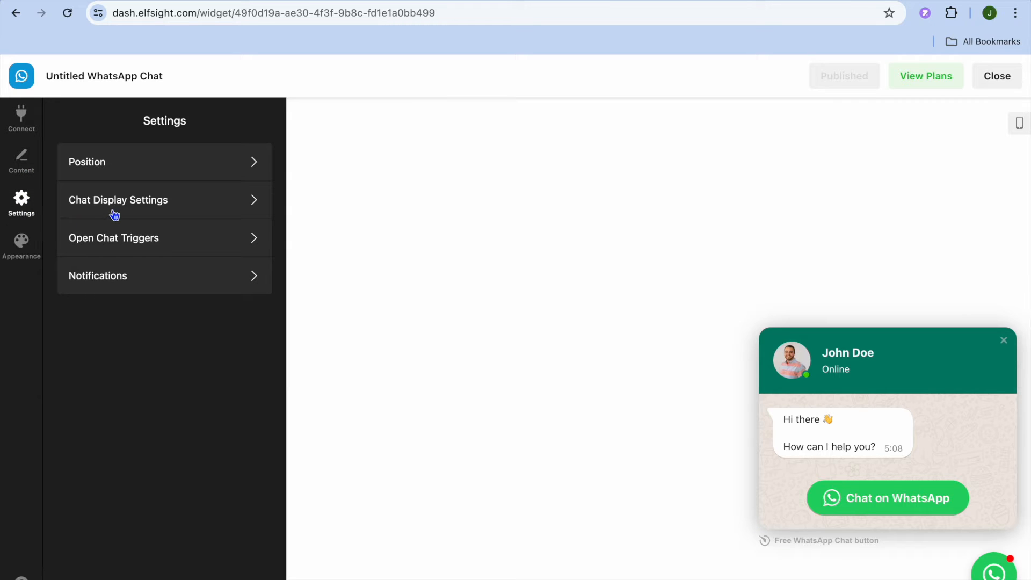
click(129, 167)
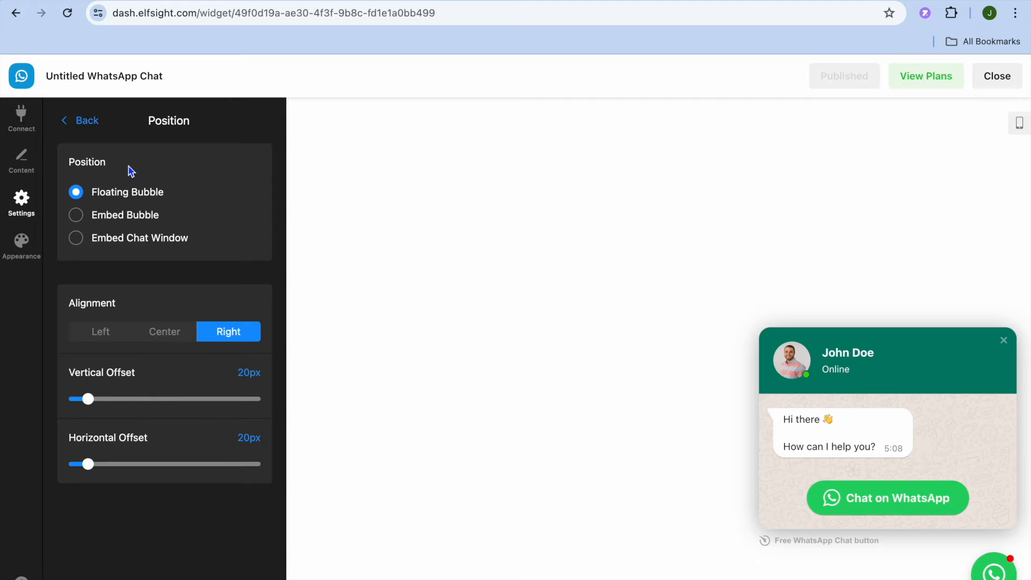
click(78, 218)
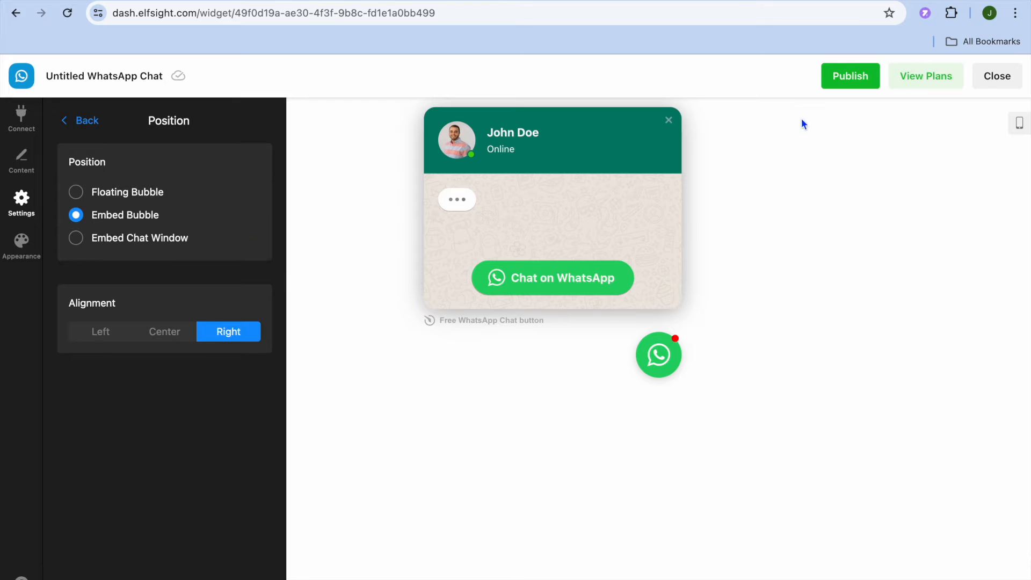
click(851, 77)
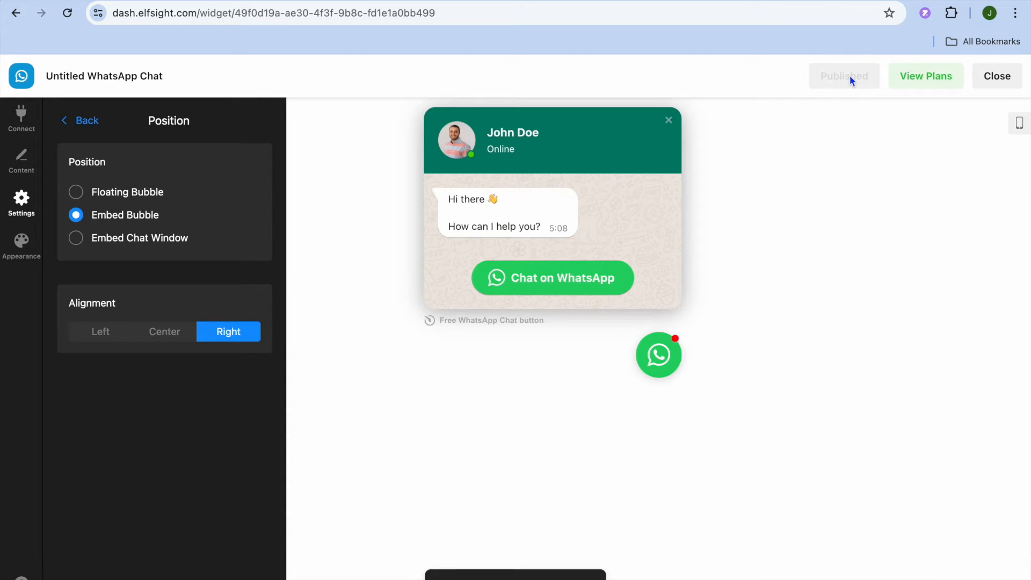
Close the widget editor and copy the WhatsApp Chat widget's share link from its installation options.
click(999, 81)
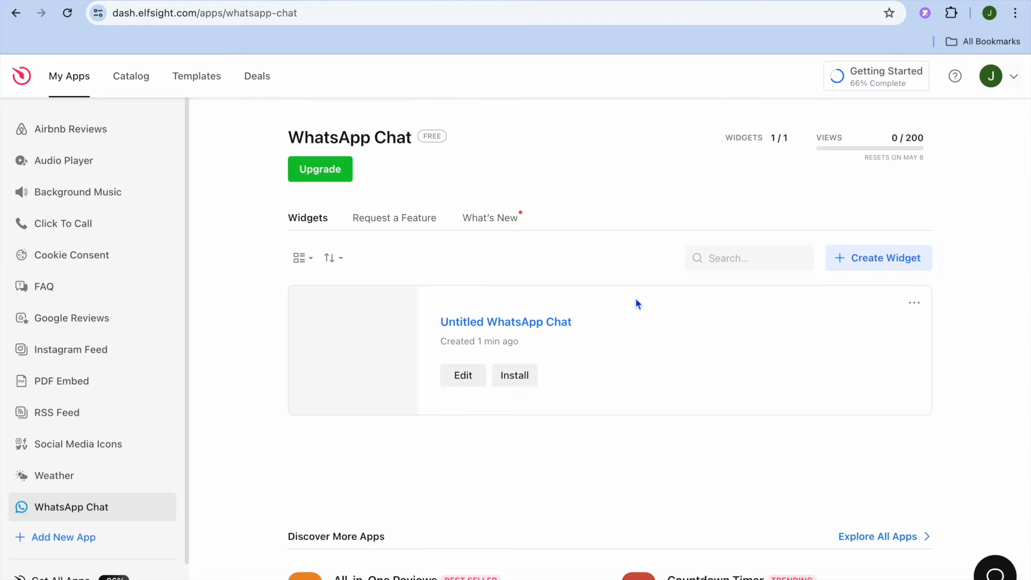
click(508, 377)
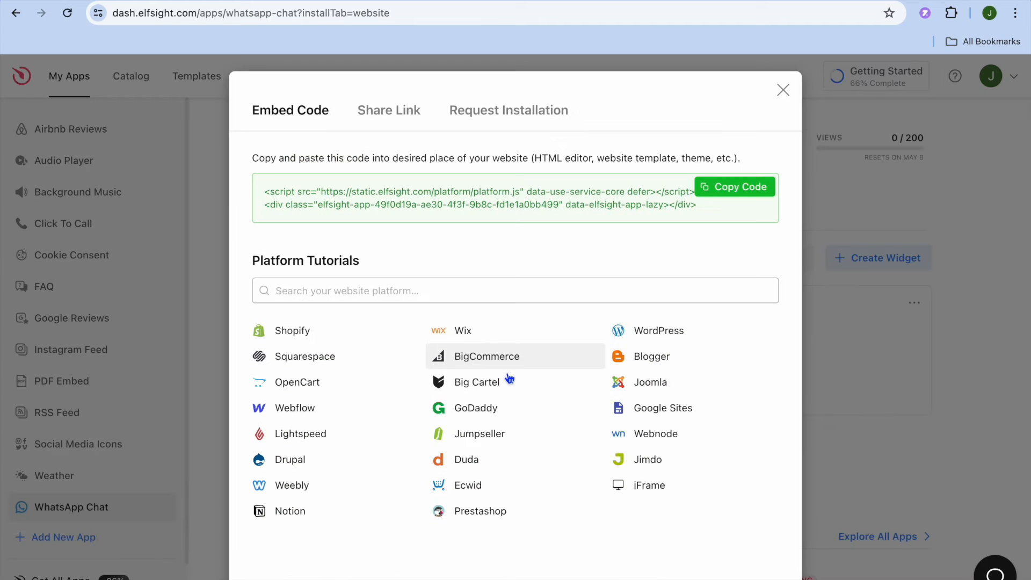
click(395, 111)
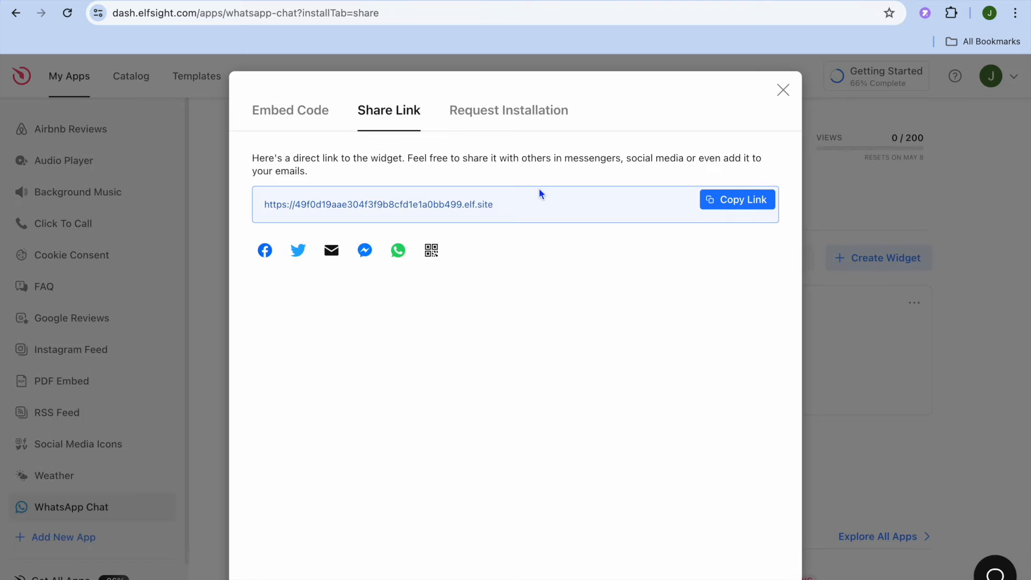
click(737, 200)
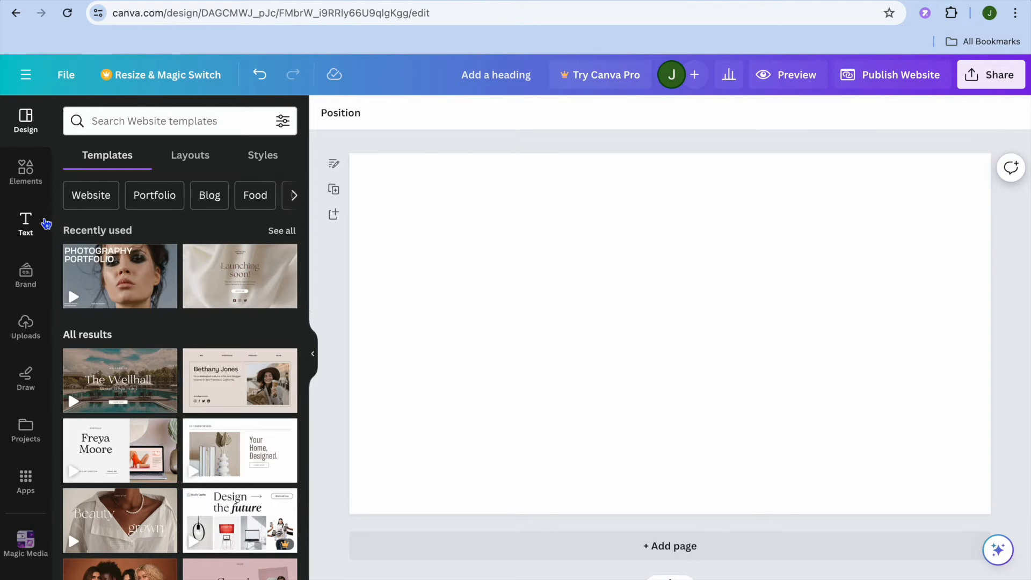
In the Canva website design, add a subheading linked to the copied widget URL and display the link as an embed.
click(29, 223)
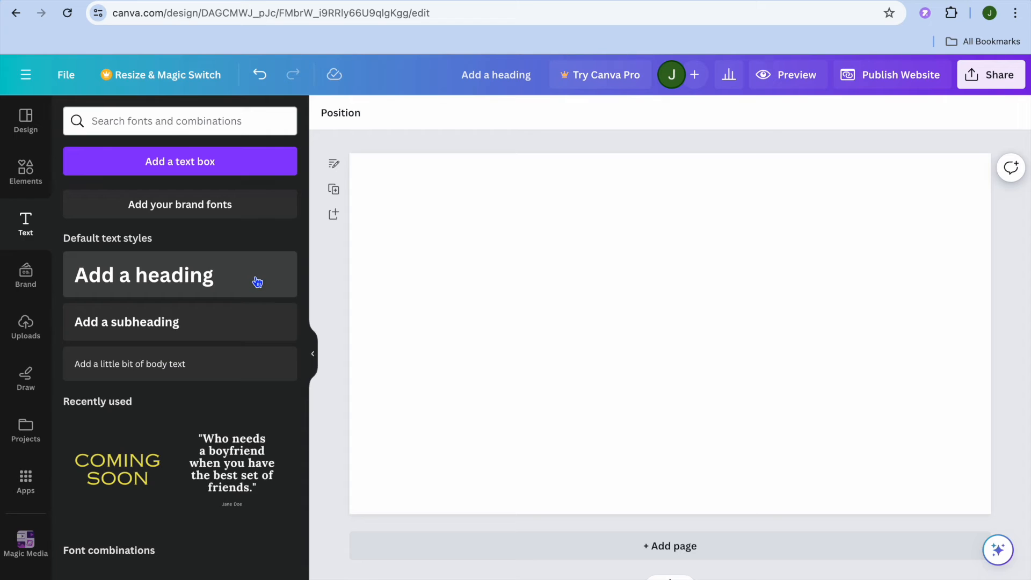
click(207, 321)
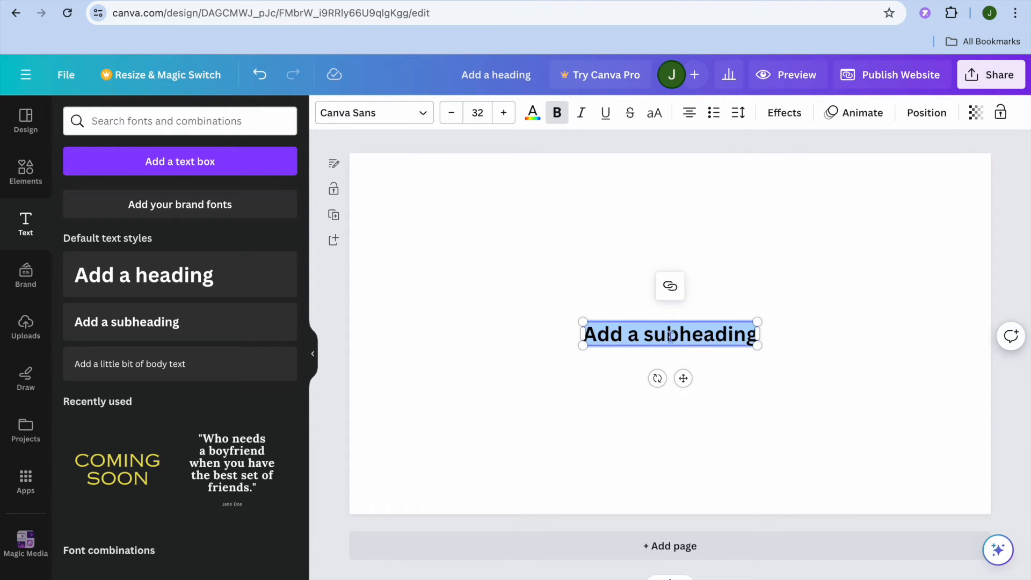
click(670, 285)
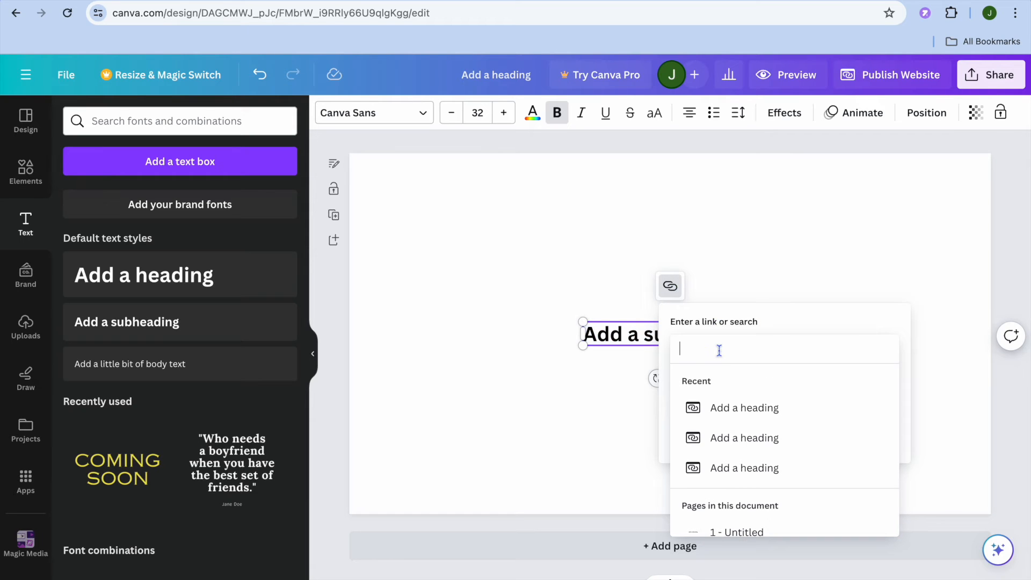
right_click(719, 349)
click(734, 451)
click(782, 371)
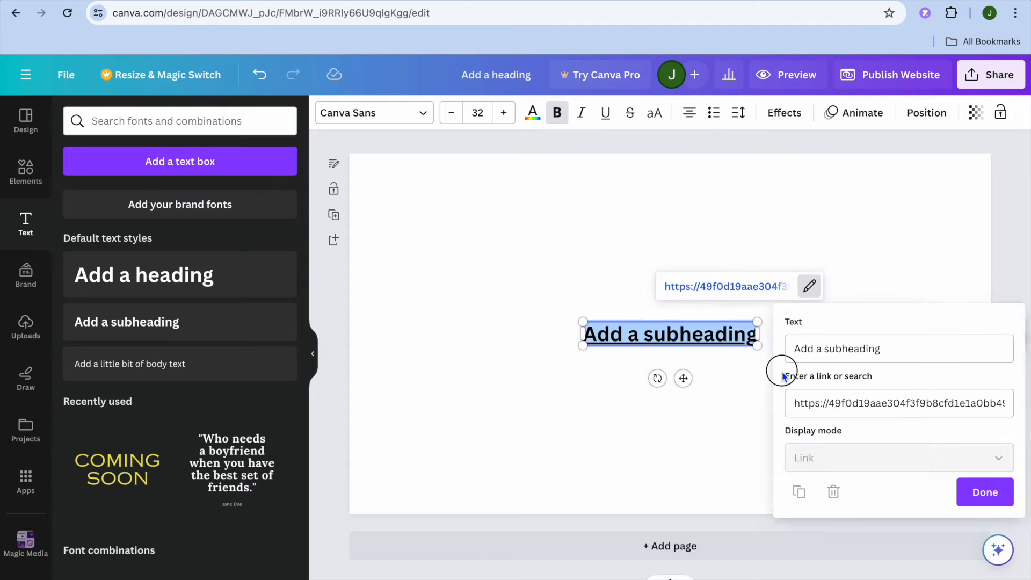
click(827, 459)
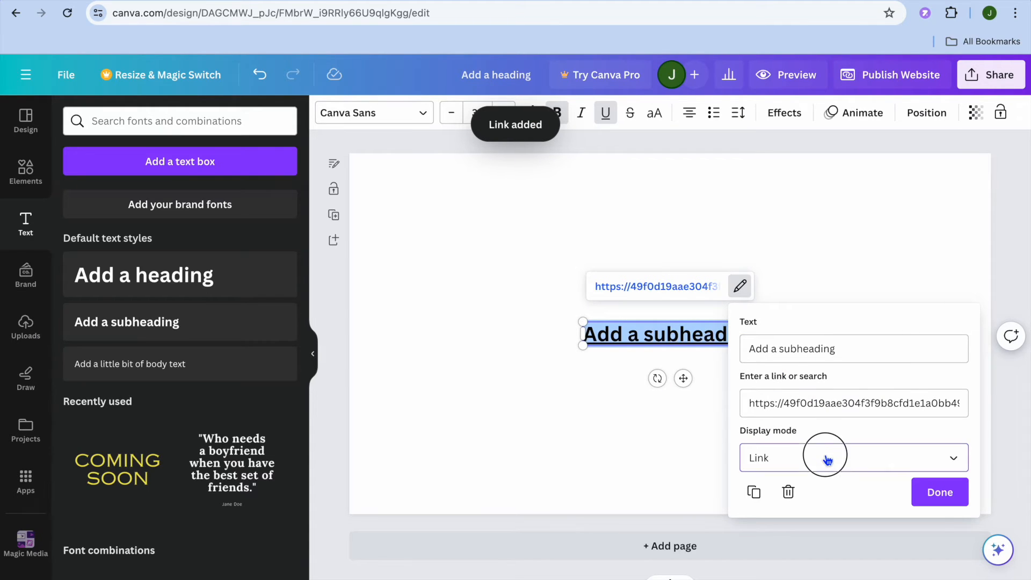
click(811, 496)
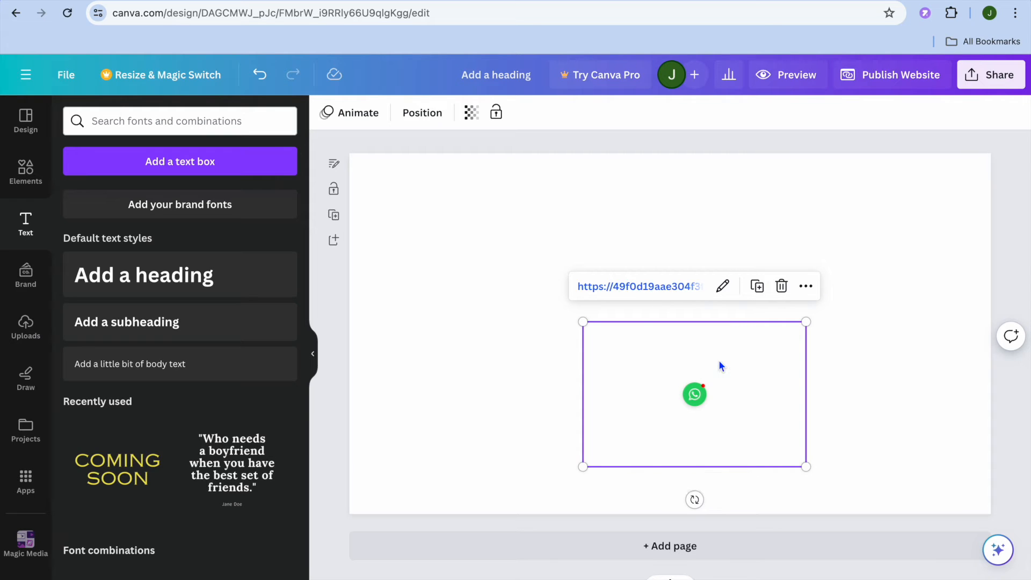
Shrink the embedded WhatsApp widget and place it in the lower-right corner of the page.
drag(582, 322, 445, 232)
drag(806, 232, 546, 465)
drag(522, 417, 923, 432)
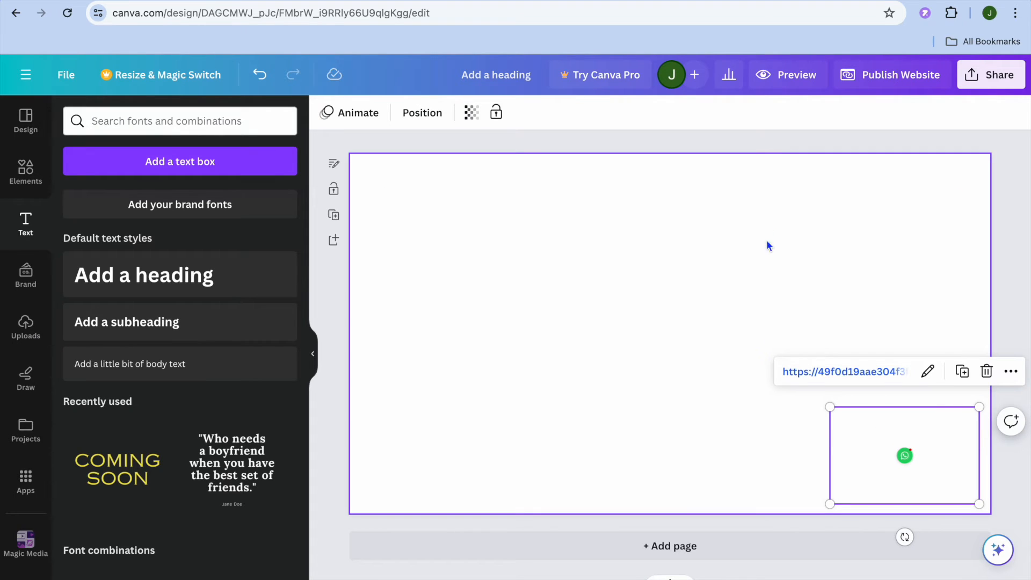
Preview the website, test the WhatsApp chat bubble in normal and enlarged view, and return to the design.
click(778, 81)
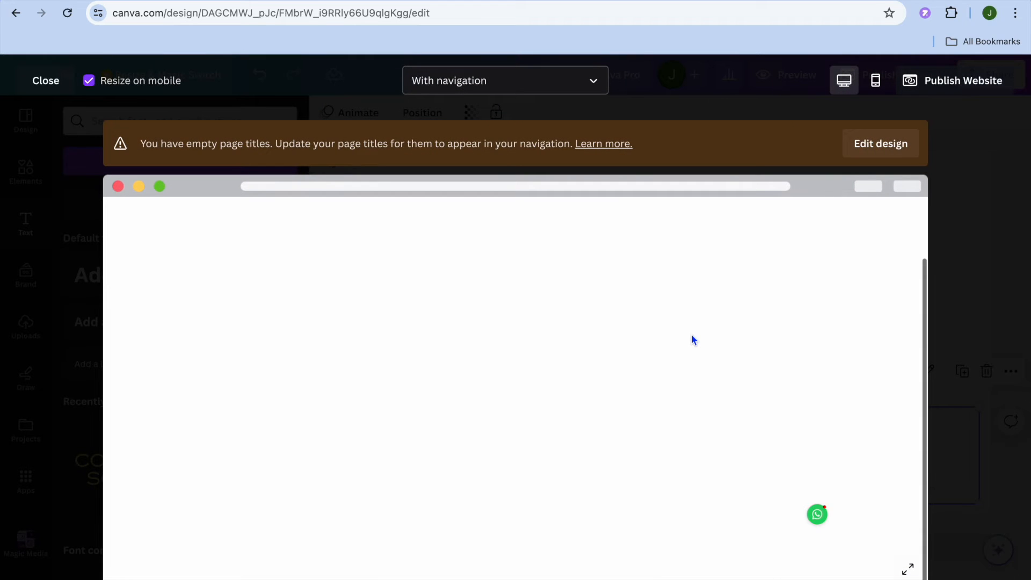
mouse_move(820, 523)
click(819, 520)
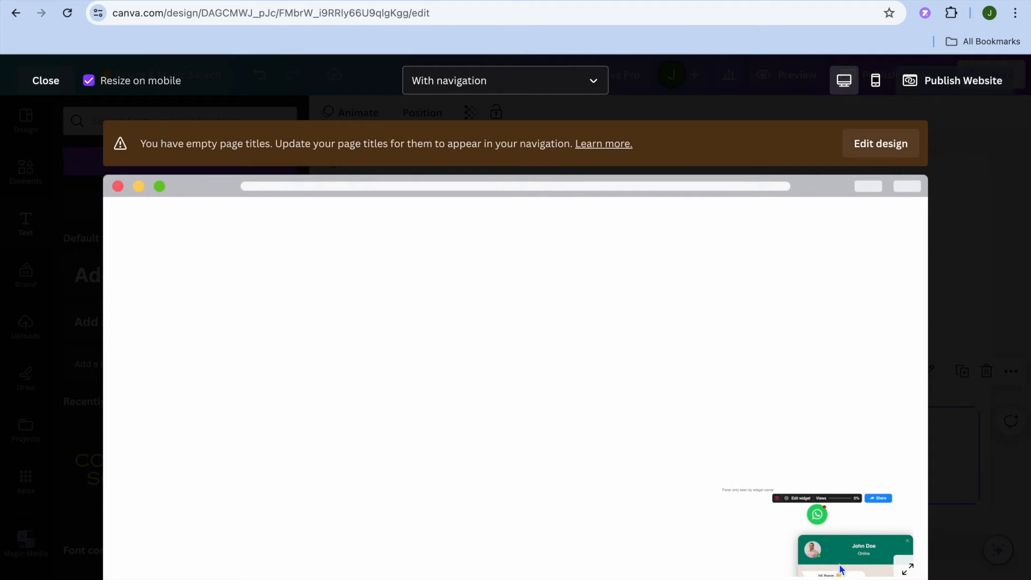
click(907, 568)
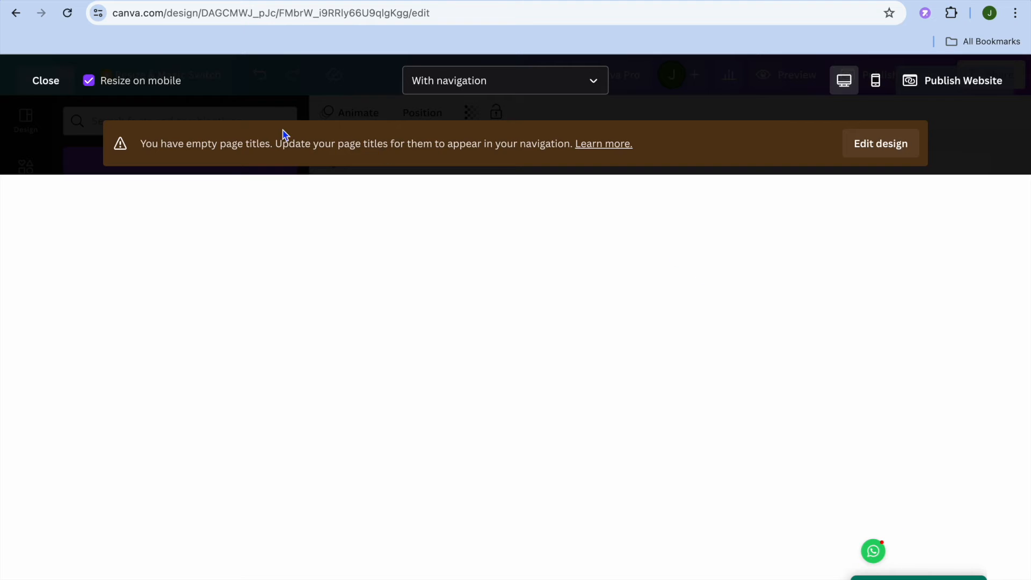
click(26, 85)
Enlarge the embedded WhatsApp widget and align it with the page's right edge in the lower-right corner.
drag(913, 451, 877, 364)
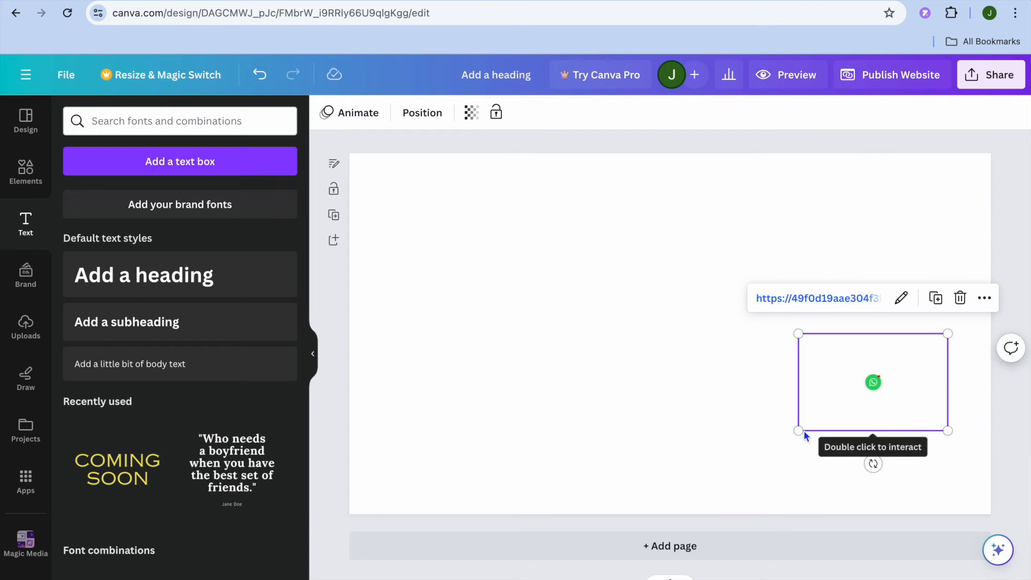
drag(798, 431, 742, 469)
drag(948, 467, 994, 499)
drag(929, 421, 925, 430)
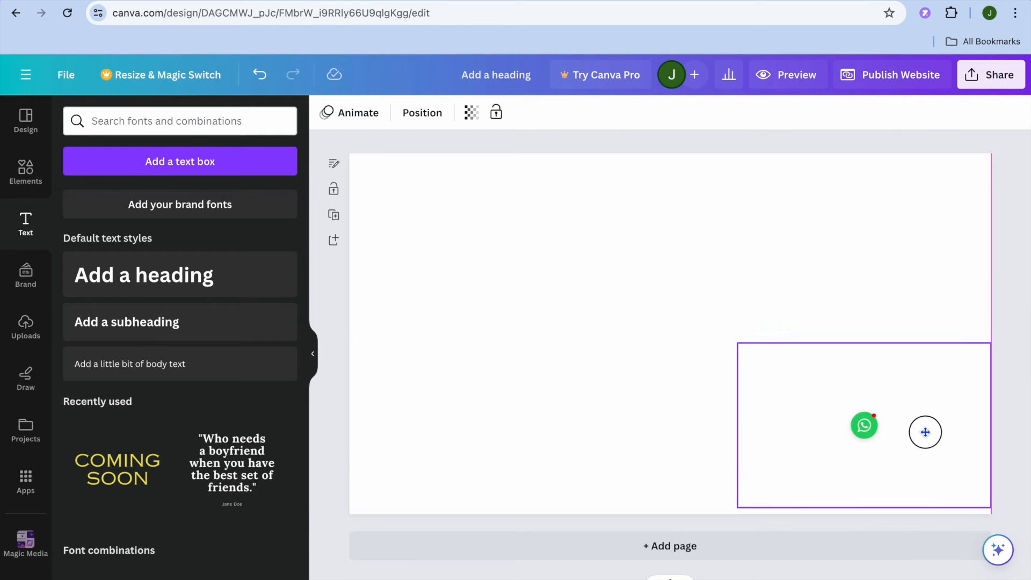
Preview the website, open the chat from the WhatsApp bubble, and return to the design.
click(789, 75)
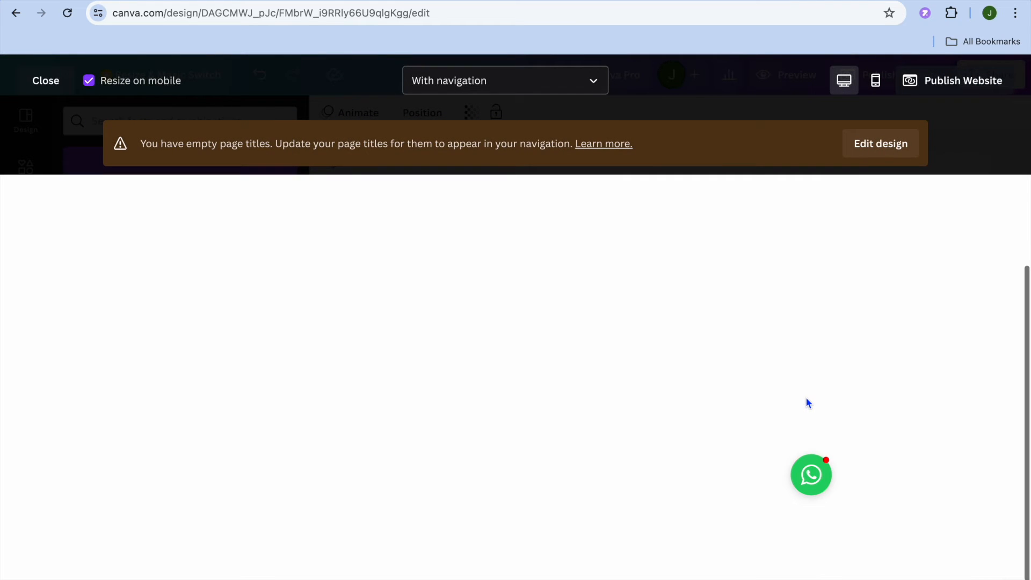
mouse_move(812, 481)
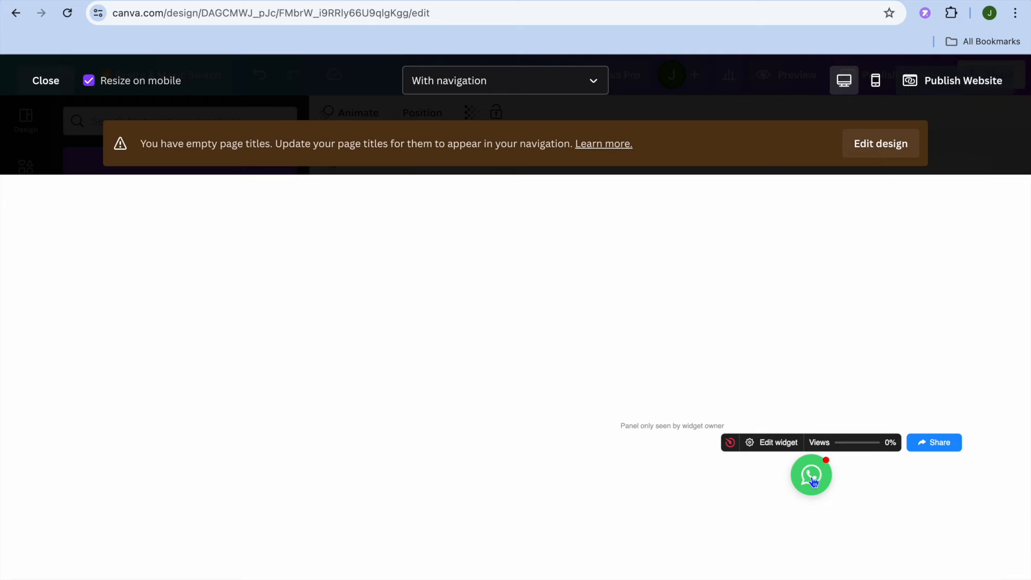
click(812, 478)
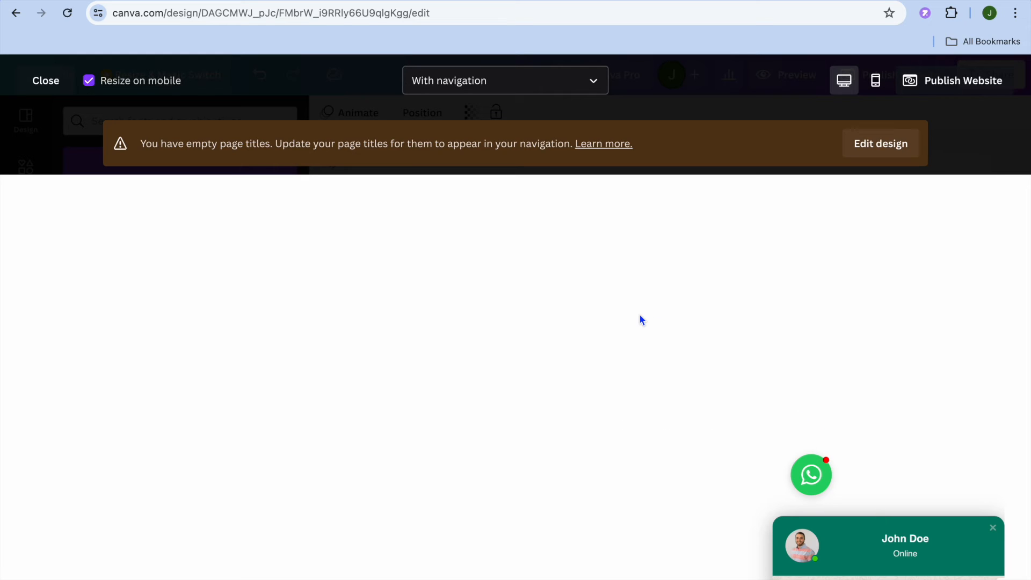
click(43, 81)
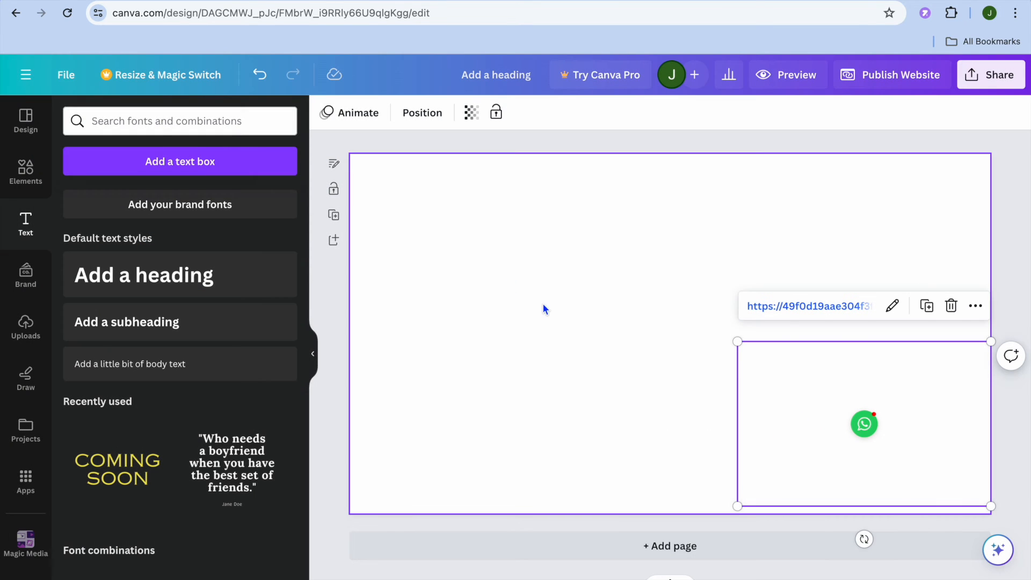
Delete the embedded WhatsApp widget from the page.
drag(849, 355, 836, 281)
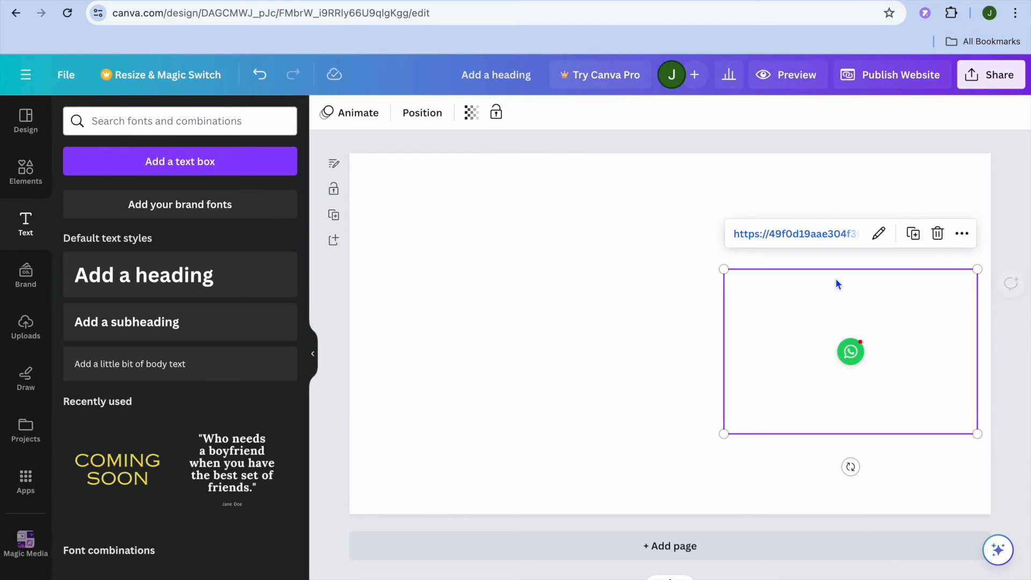
click(937, 234)
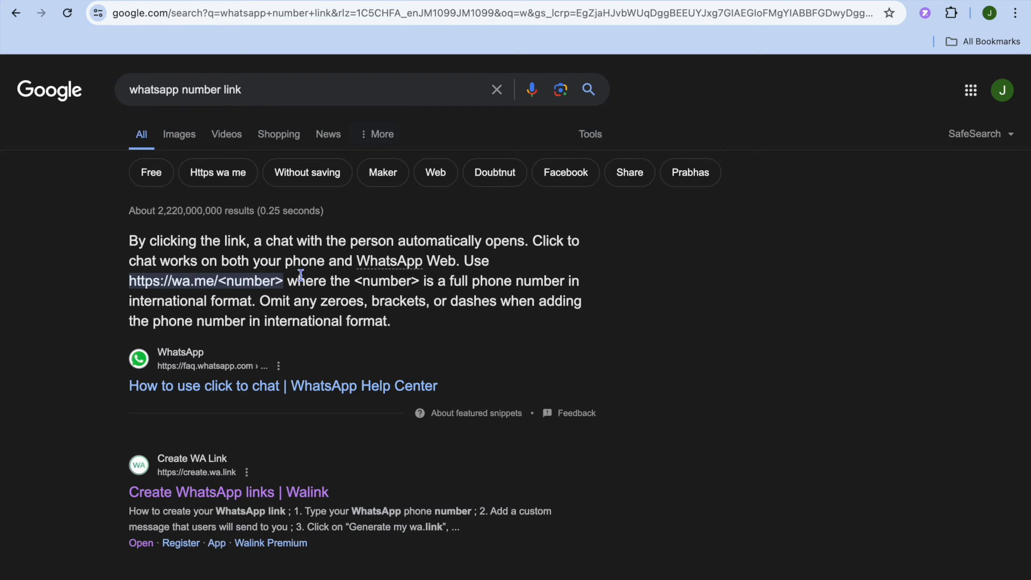
Open Walink's free link form from the search results and fill in the WhatsApp phone number with United States as the country.
click(240, 500)
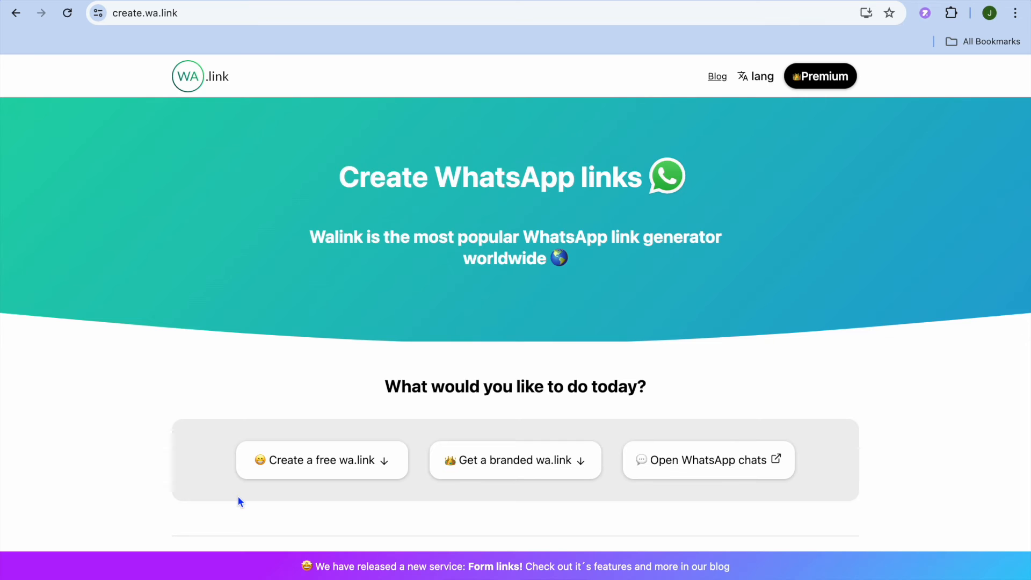
click(327, 471)
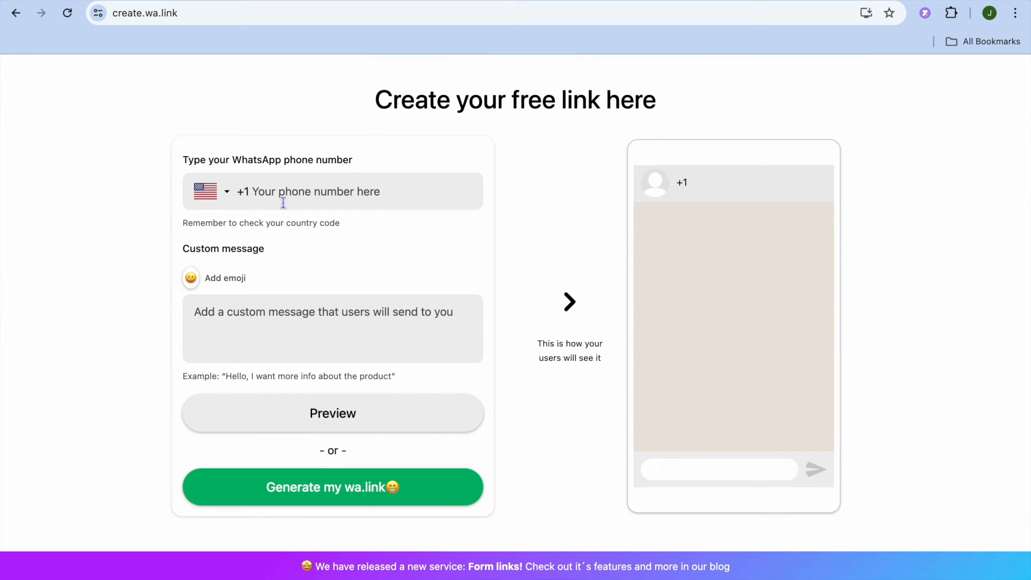
click(283, 202)
click(361, 233)
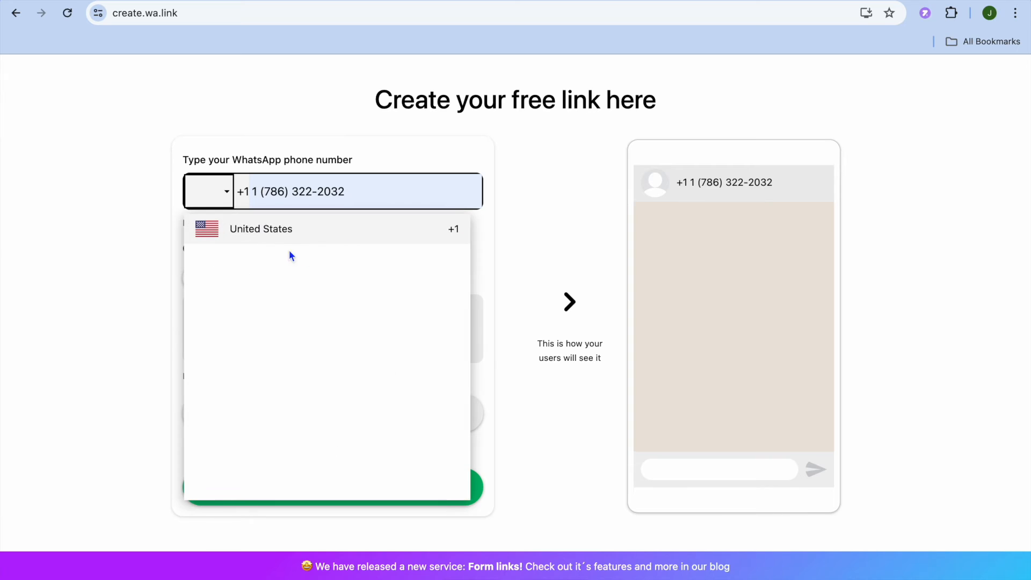
click(269, 237)
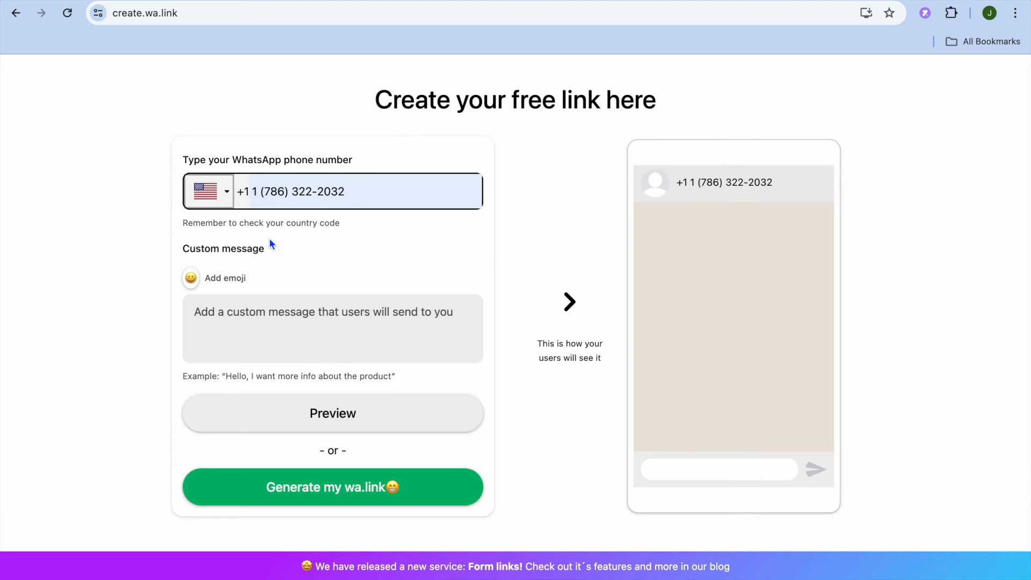
click(300, 327)
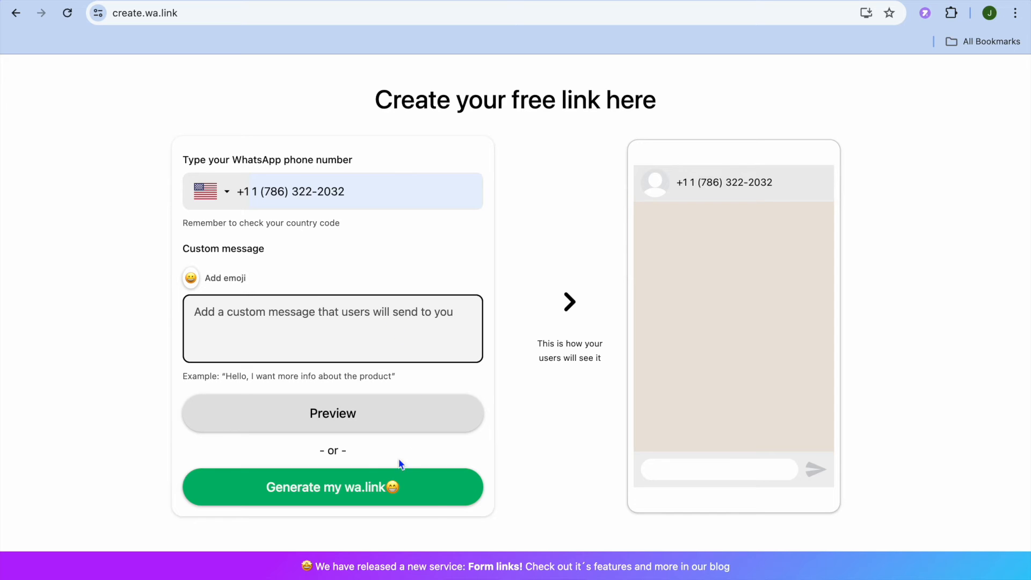
Generate the WhatsApp short link, copy it, and close the link dialog.
click(351, 490)
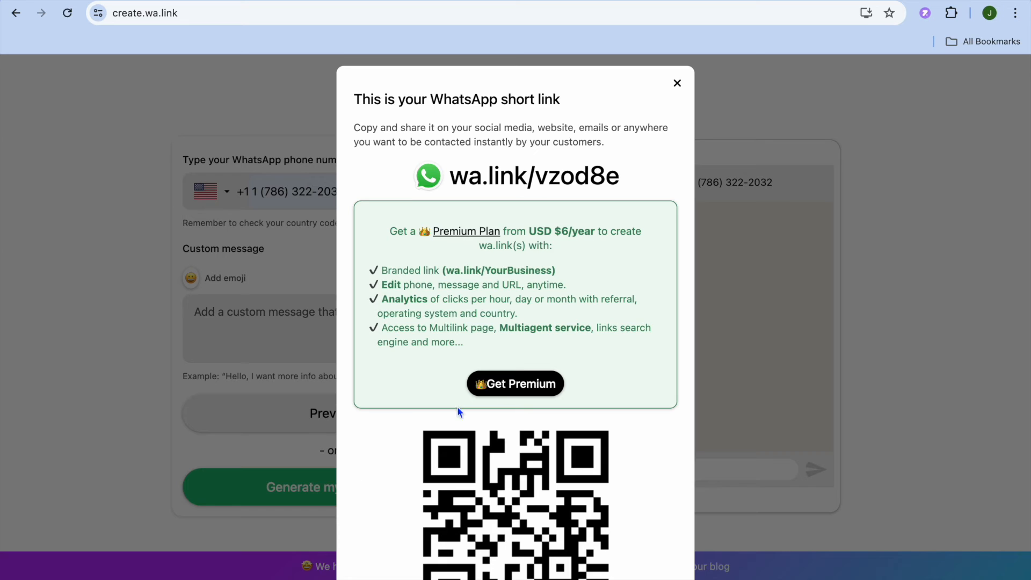
scroll(540, 387, down, 2)
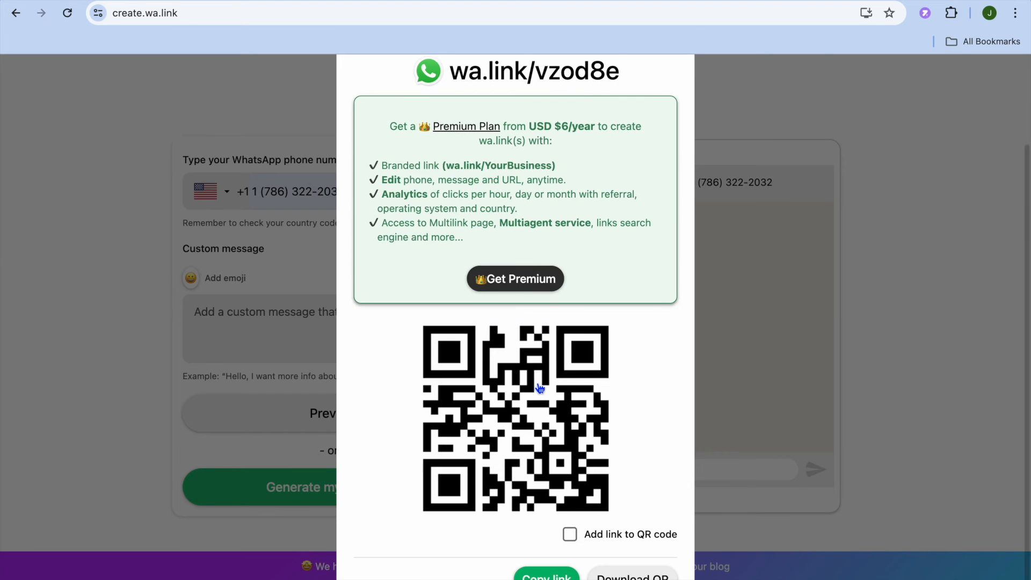
scroll(540, 387, up, 2)
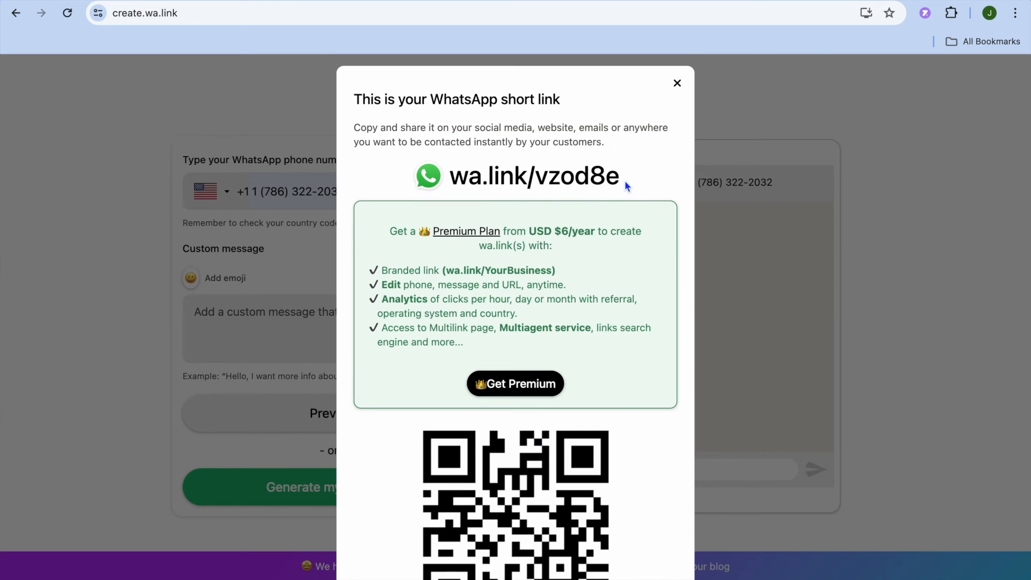
scroll(576, 221, down, 2)
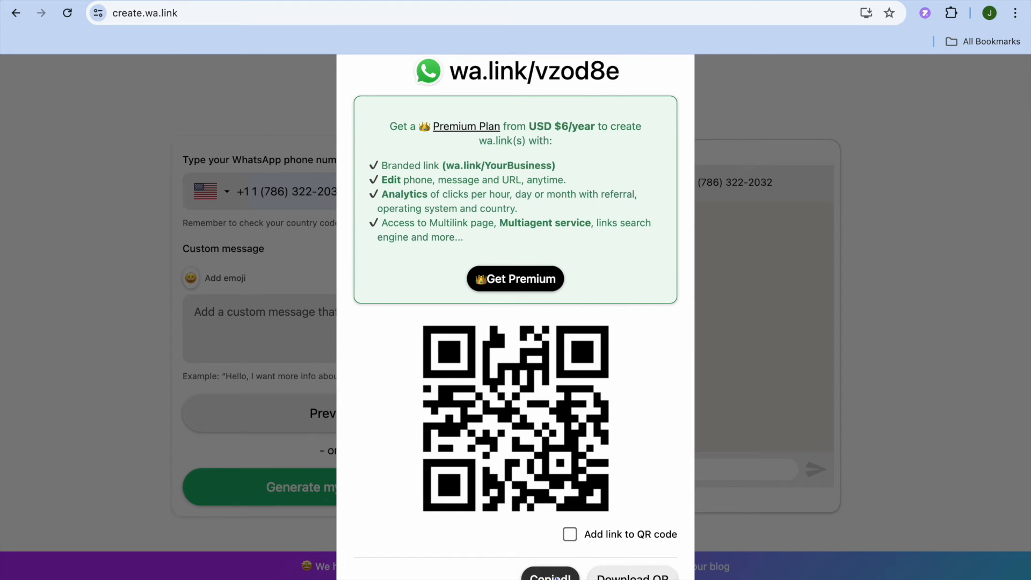
click(558, 577)
scroll(544, 255, down, 2)
scroll(544, 259, down, 1)
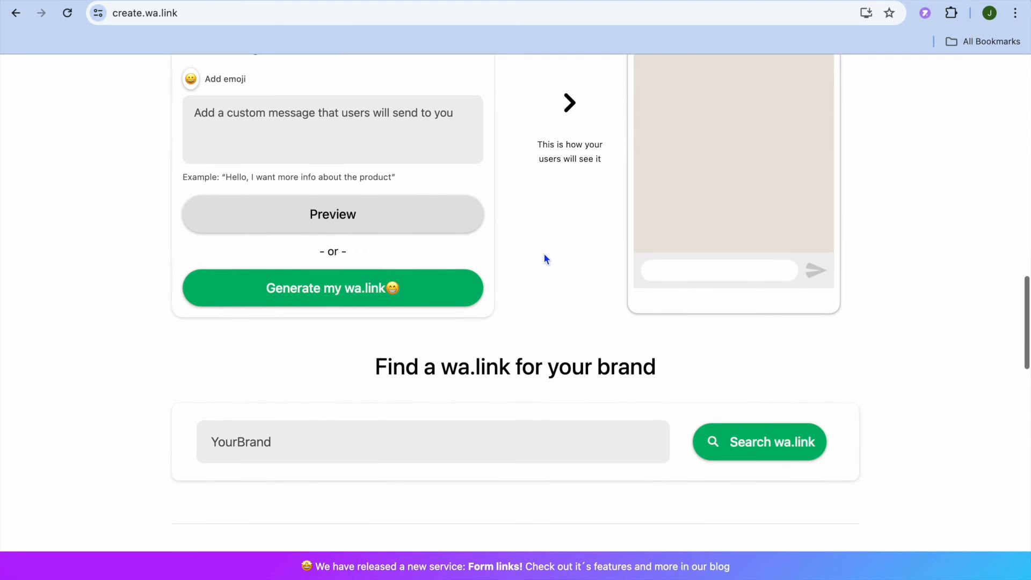
Generate a new WhatsApp short link, copy it, and switch back to the Canva design.
click(414, 297)
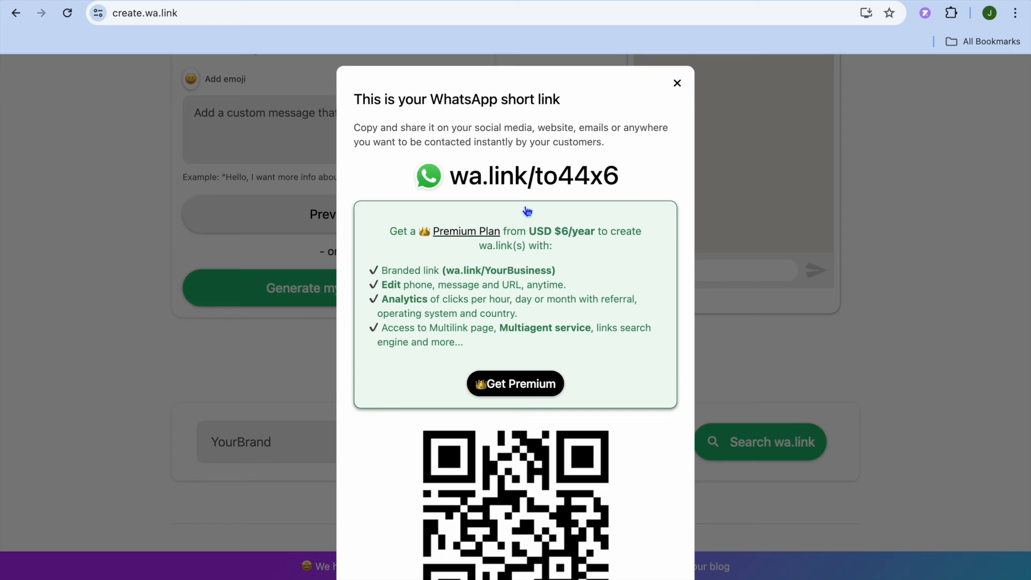
scroll(623, 179, down, 1)
scroll(623, 179, down, 2)
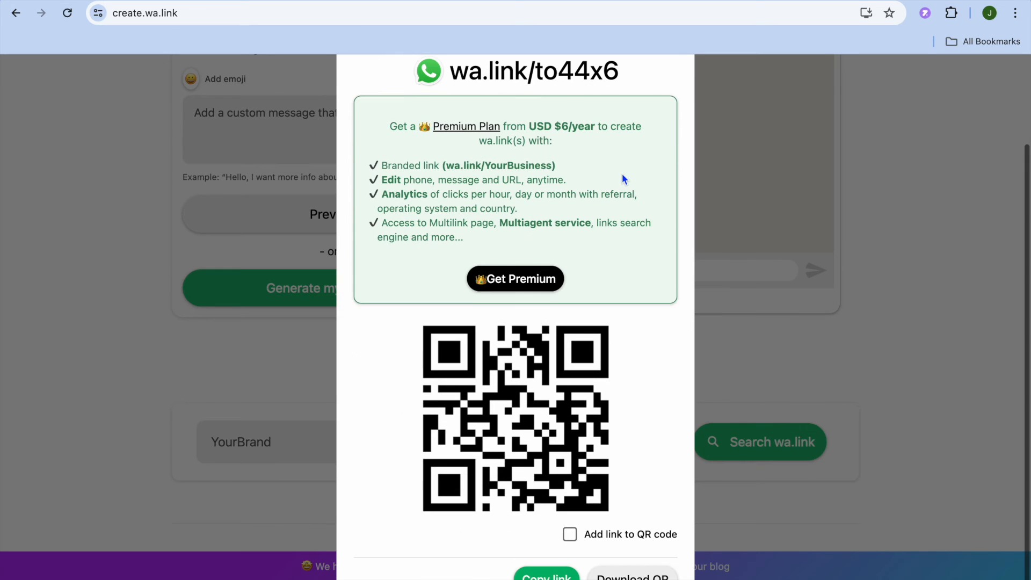
click(546, 573)
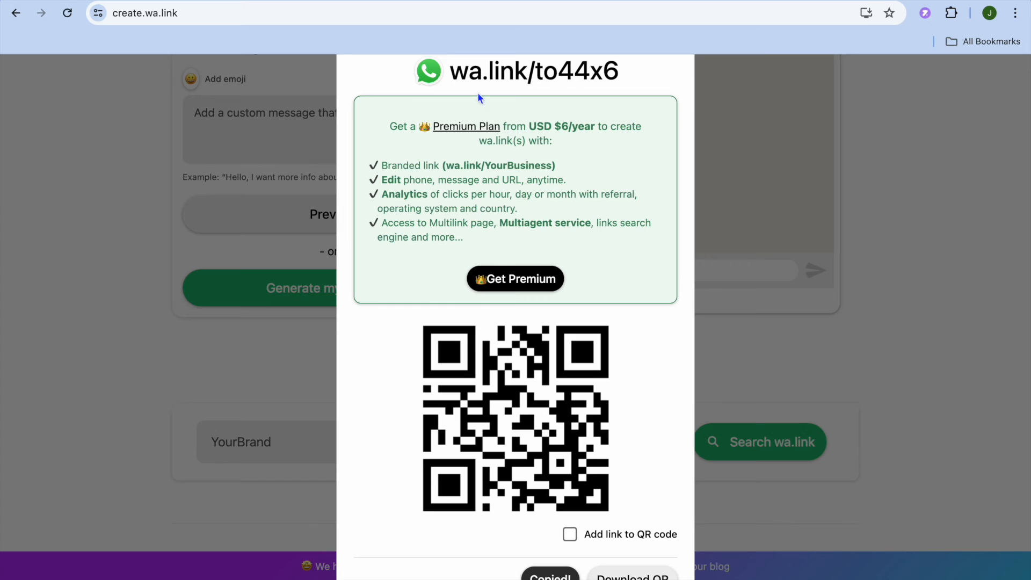
click(242, 1)
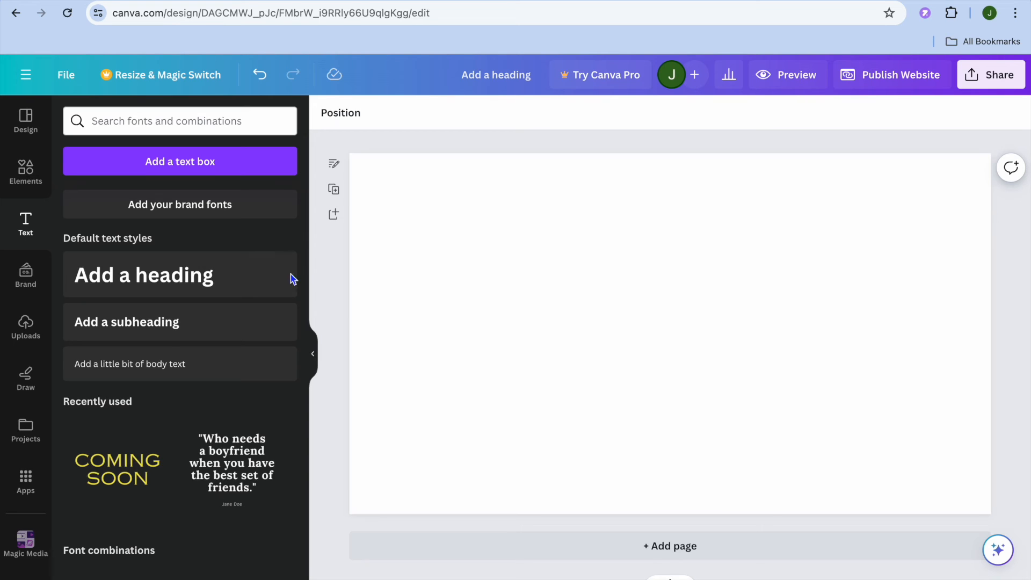
Try a heading linked to the copied wa.link URL and displayed as an embed, and delete it from the page.
click(24, 234)
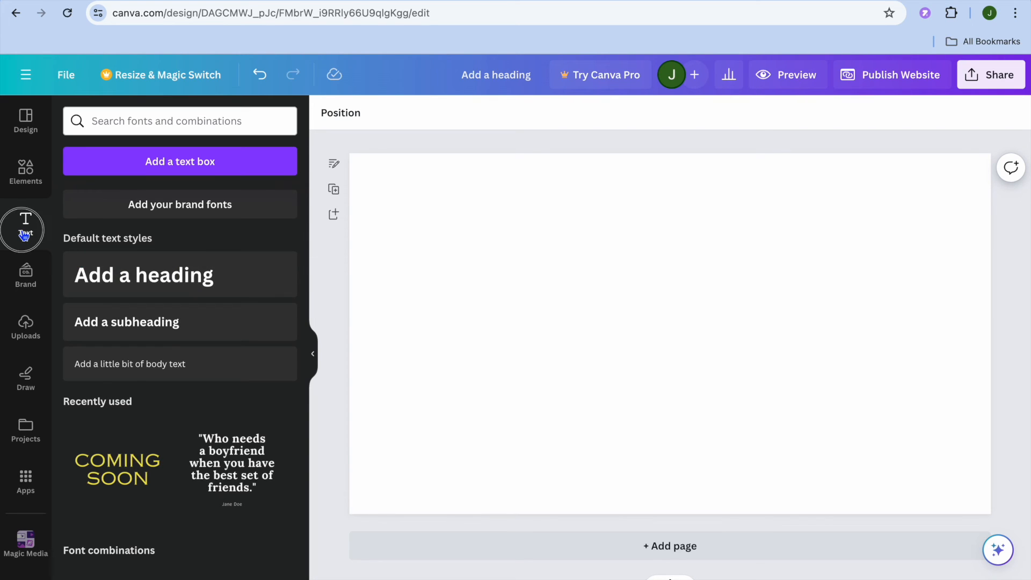
click(112, 279)
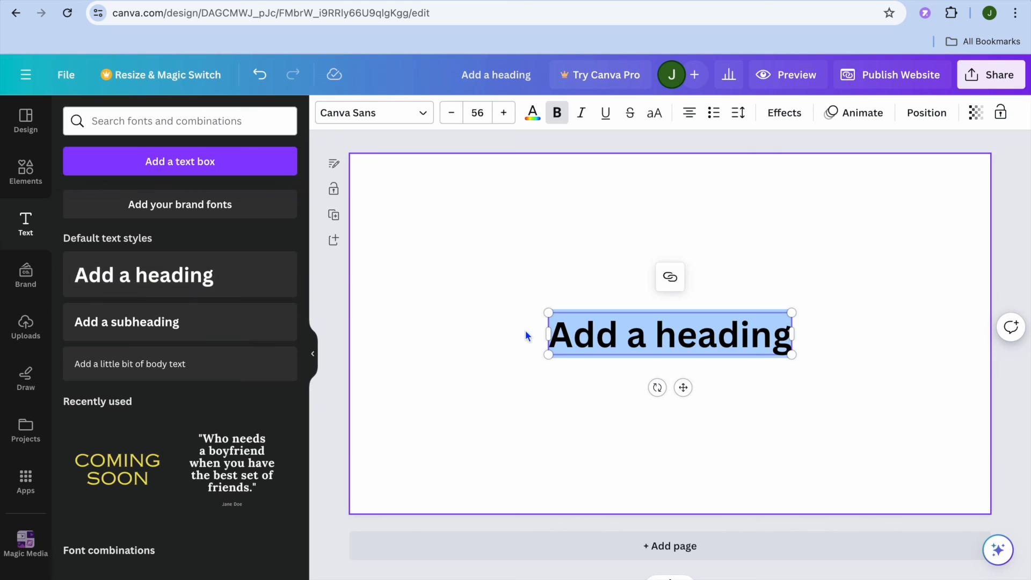
click(670, 278)
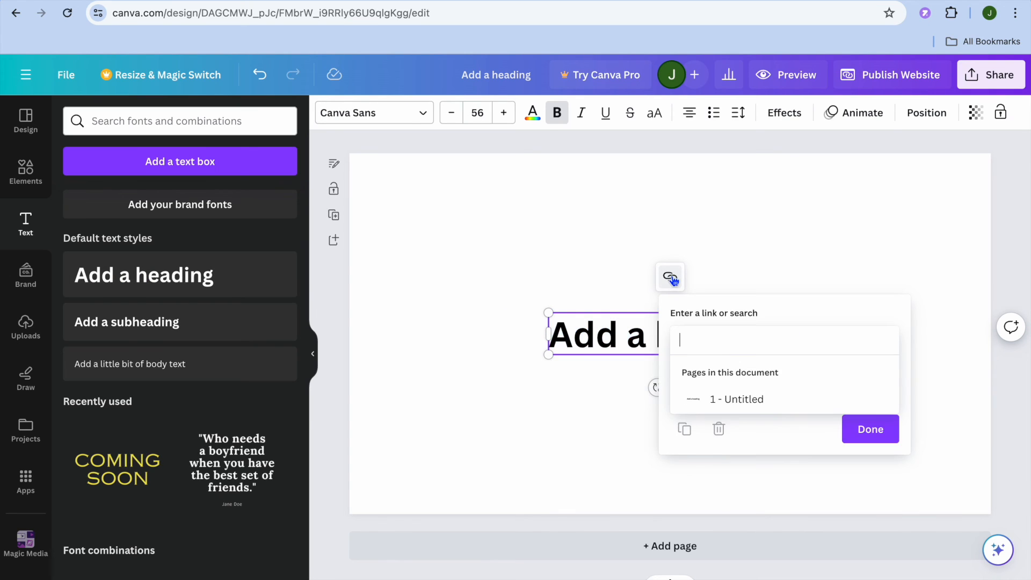
right_click(725, 348)
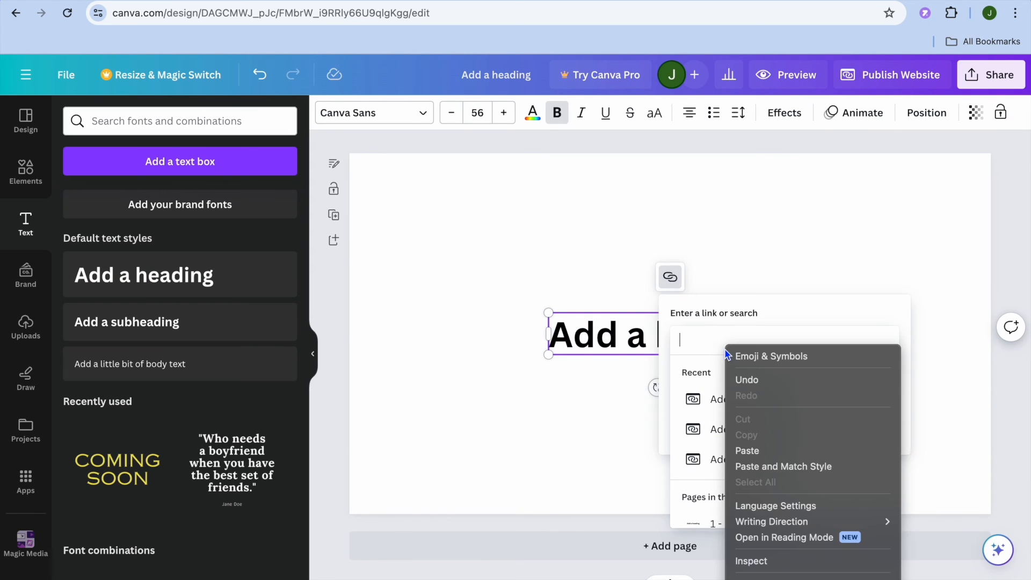
click(758, 454)
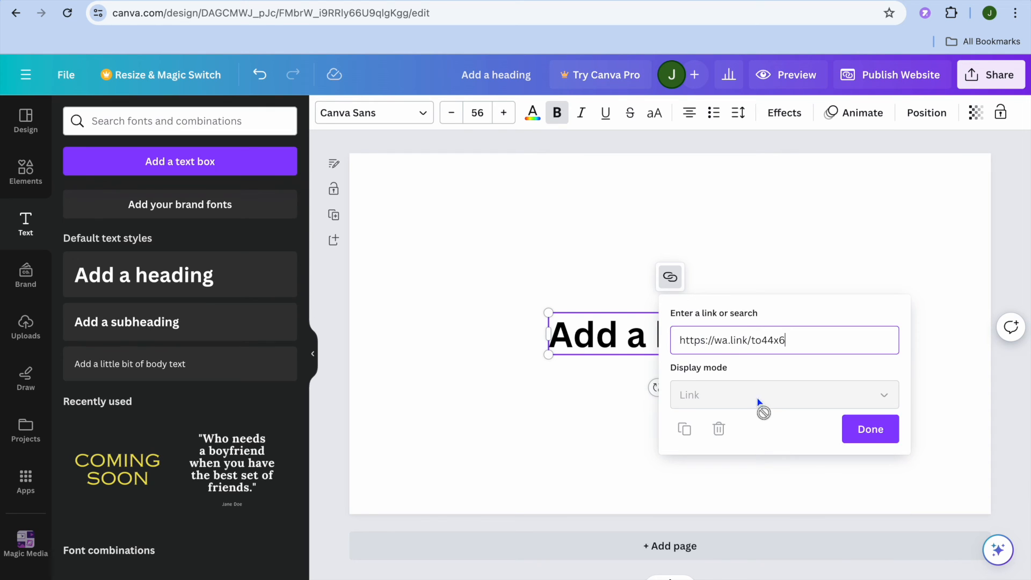
key(Return)
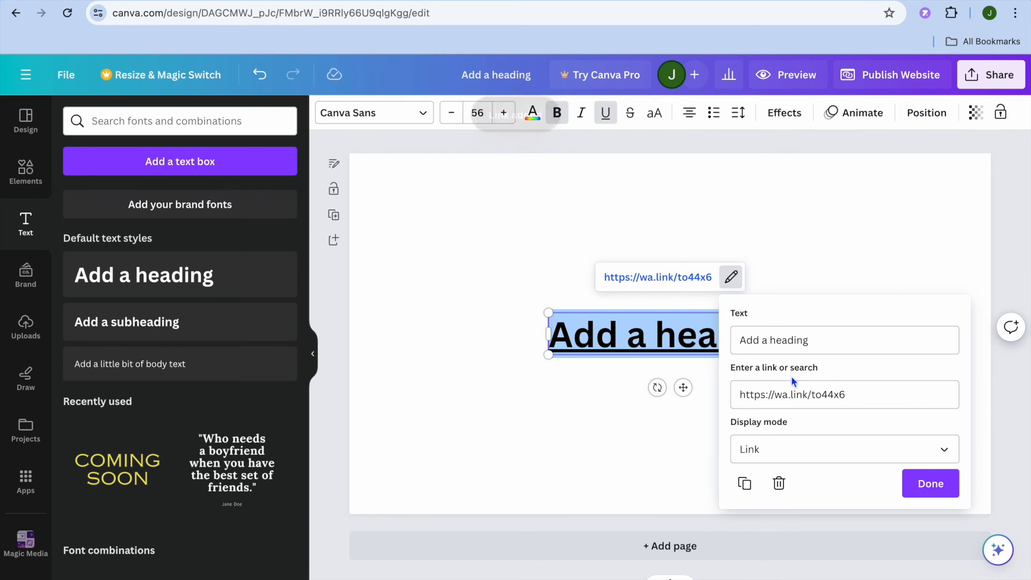
click(807, 449)
click(806, 489)
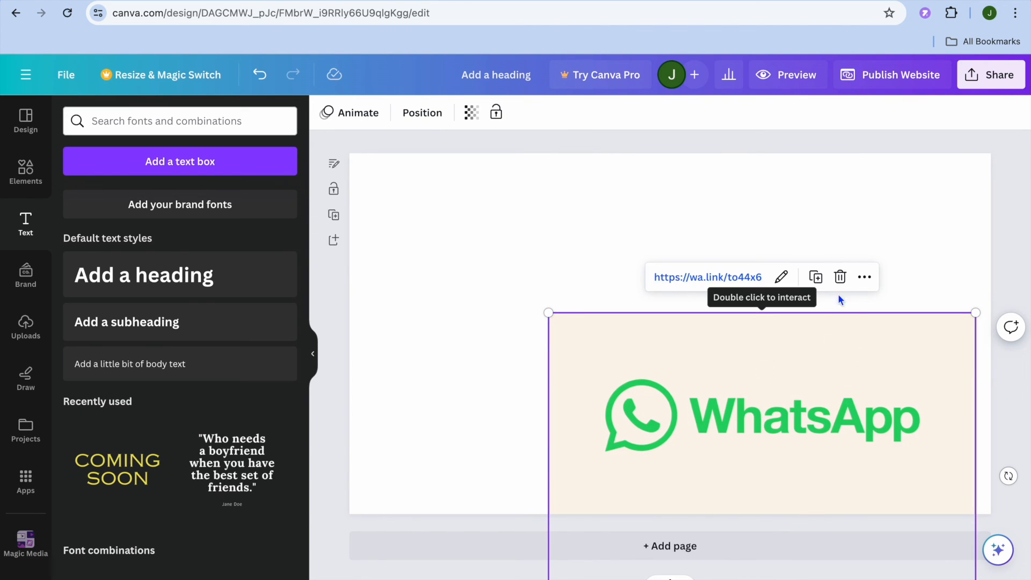
click(840, 277)
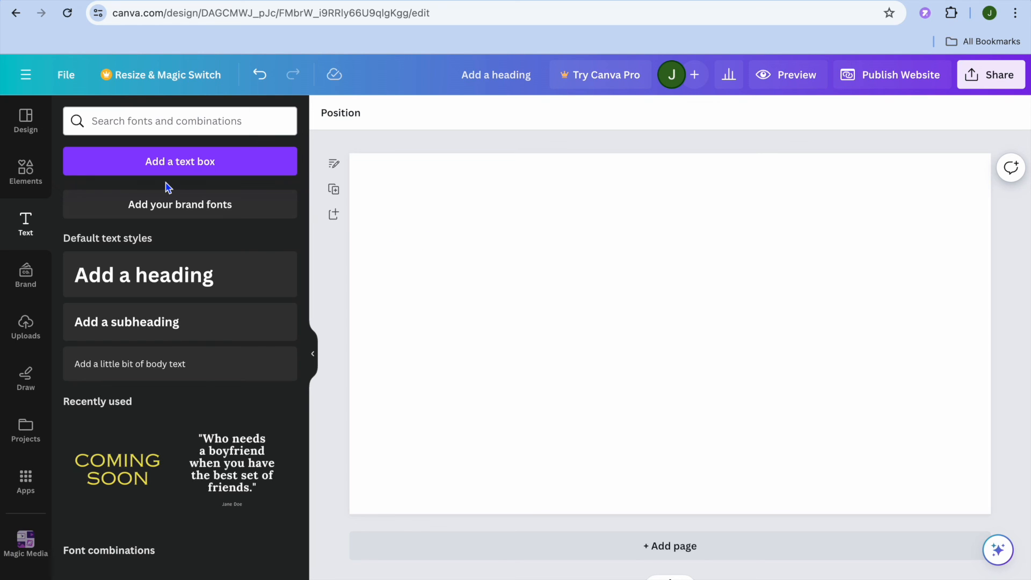
Insert the red rounded button graphic from the "button" element results and link it to the copied wa.link URL.
click(26, 174)
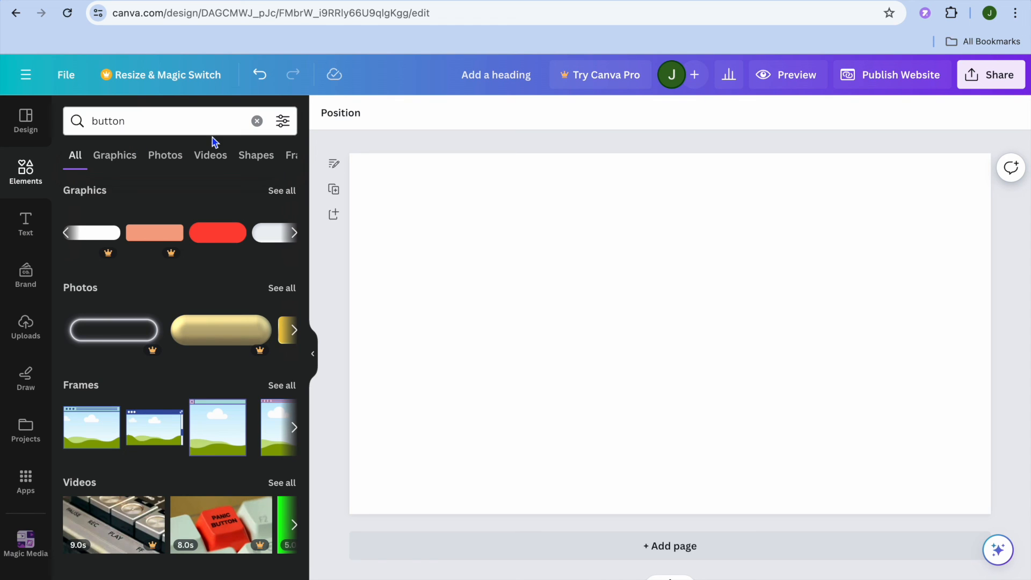
click(229, 235)
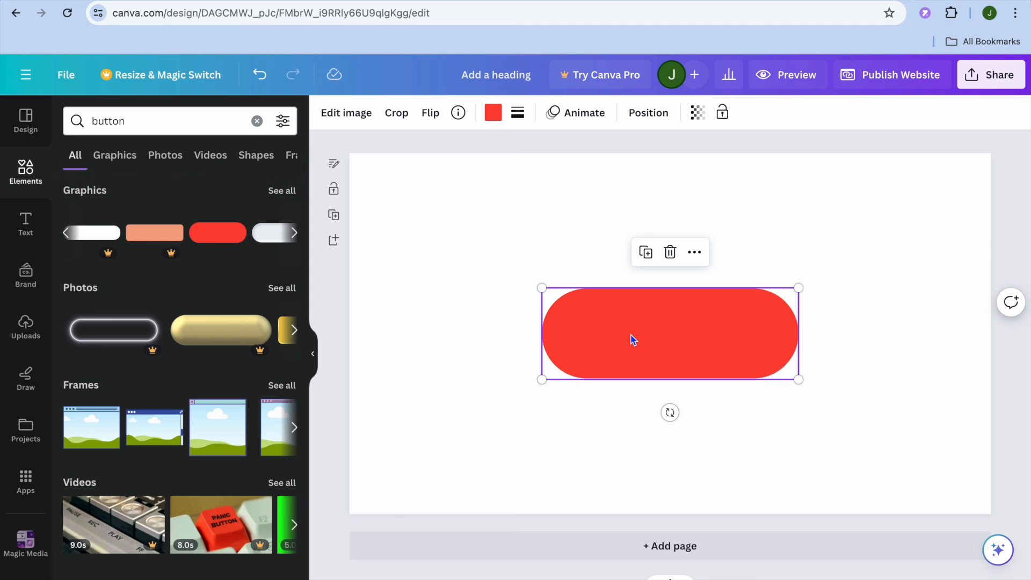
click(698, 255)
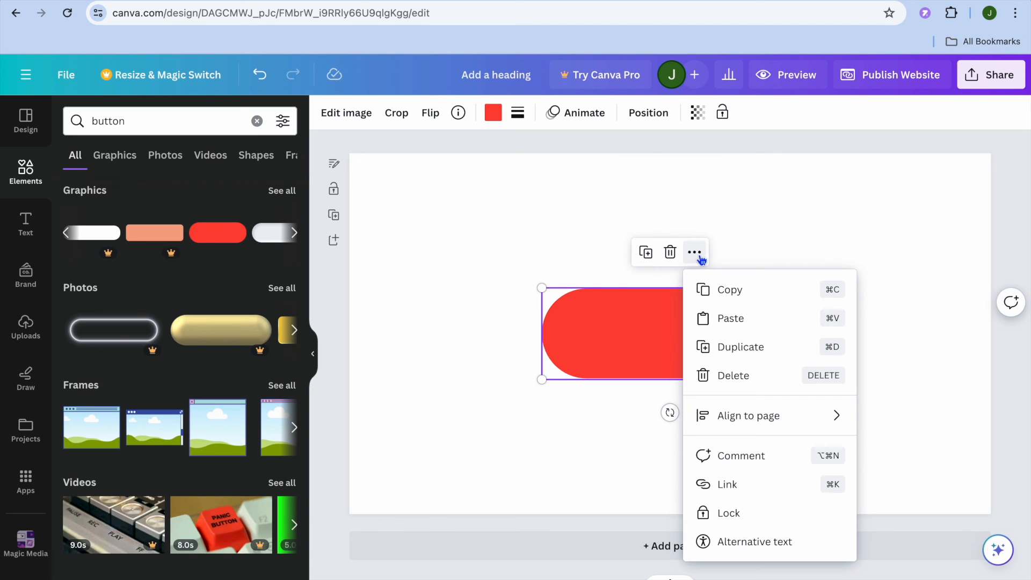
click(739, 487)
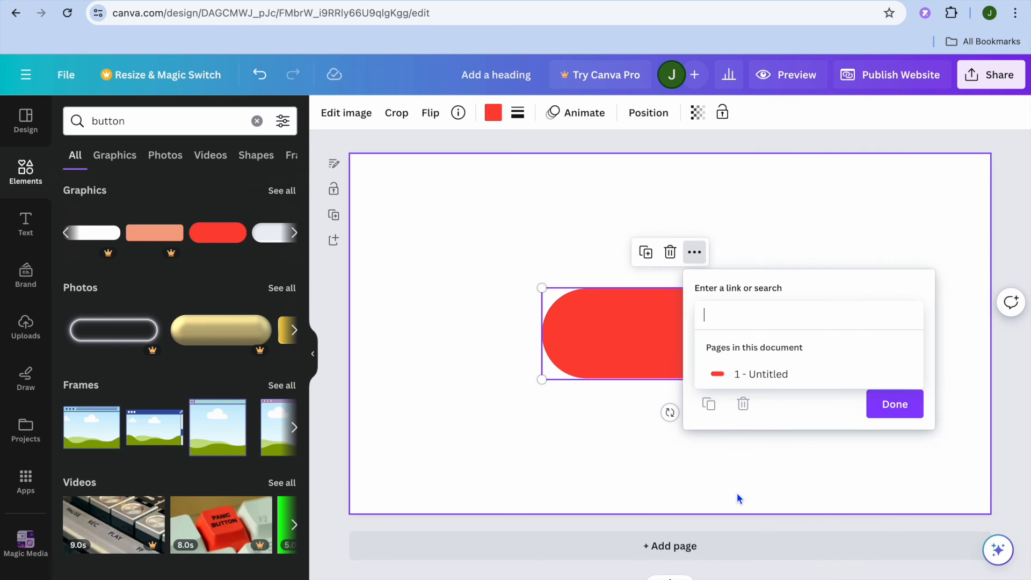
right_click(748, 315)
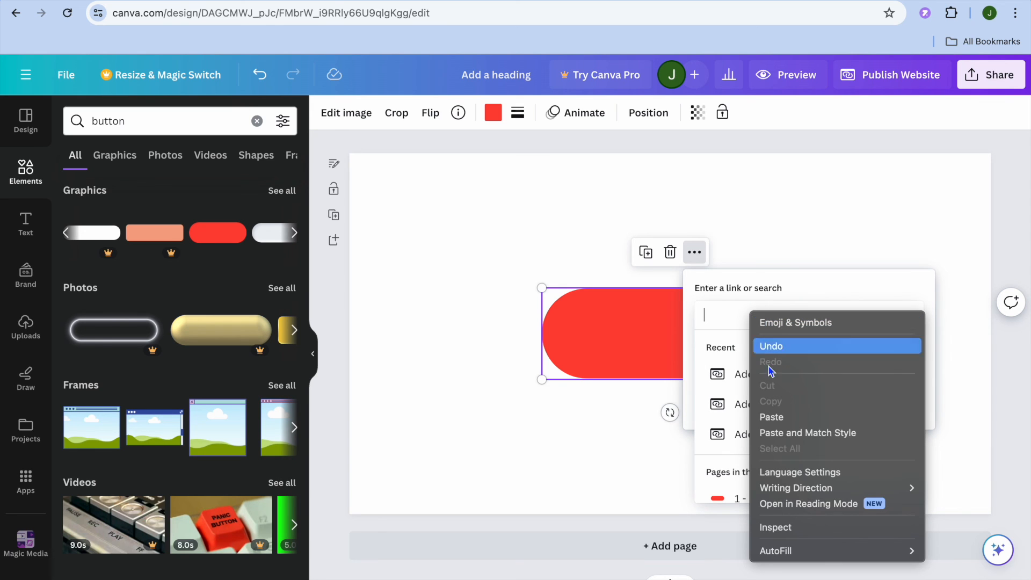
click(773, 418)
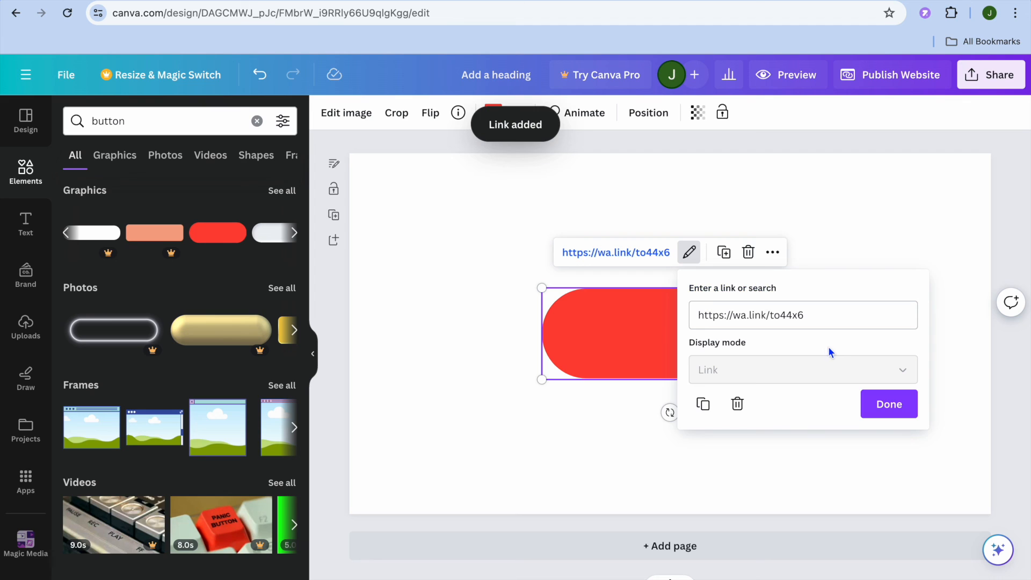
click(634, 363)
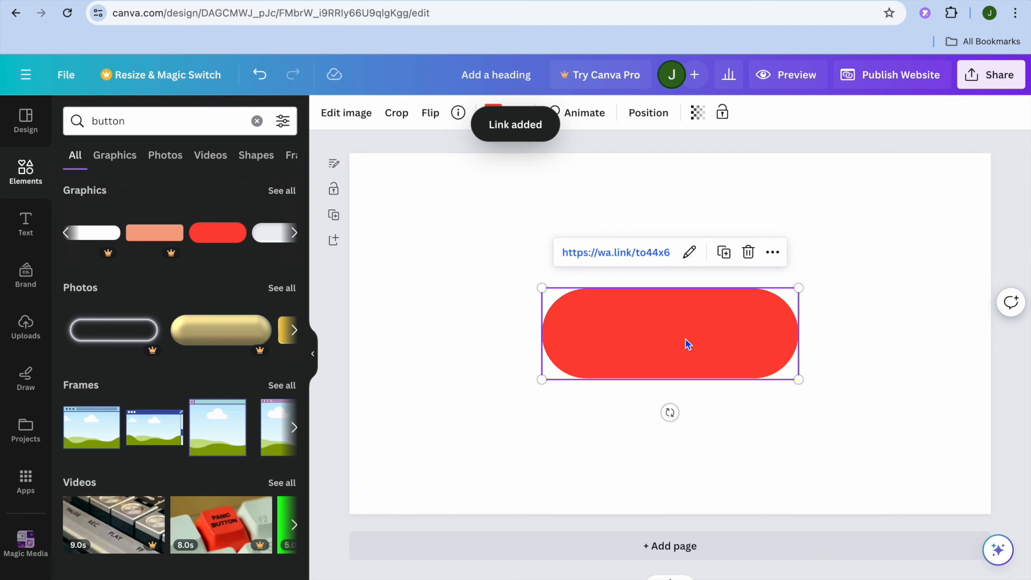
Recolor the button light green and place it at a smaller size near the lower center of the page.
click(491, 113)
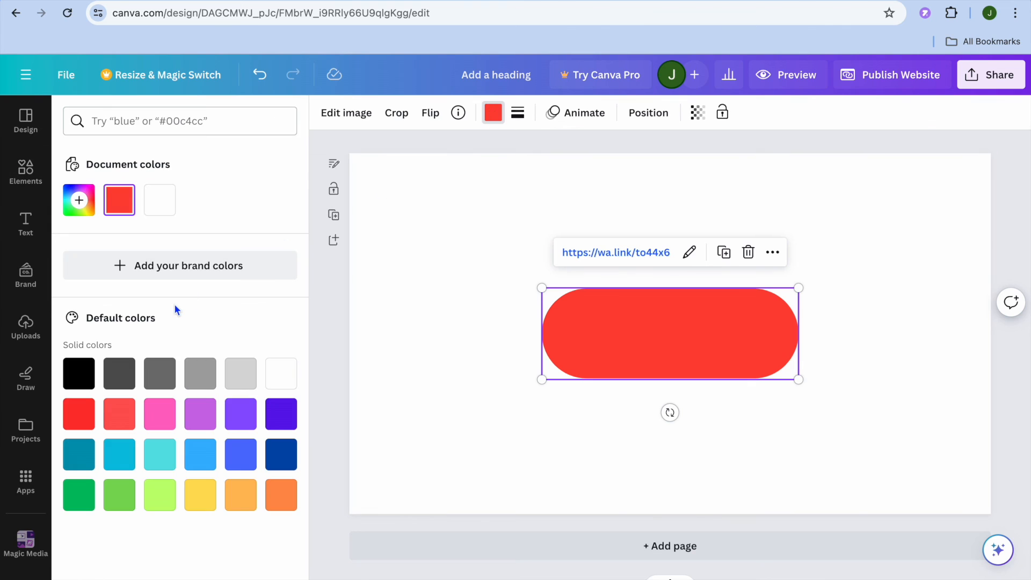
click(119, 495)
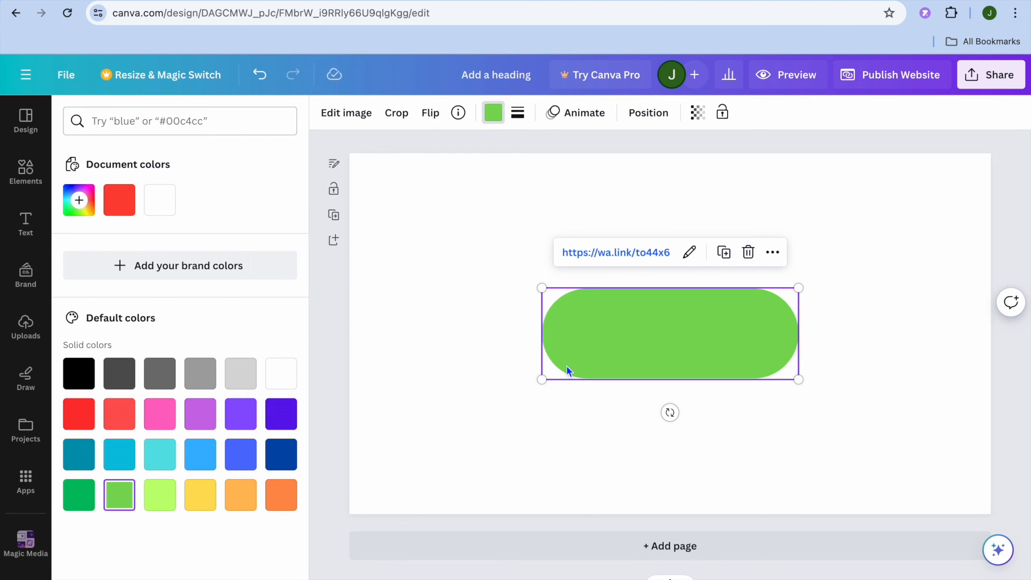
drag(541, 288, 636, 321)
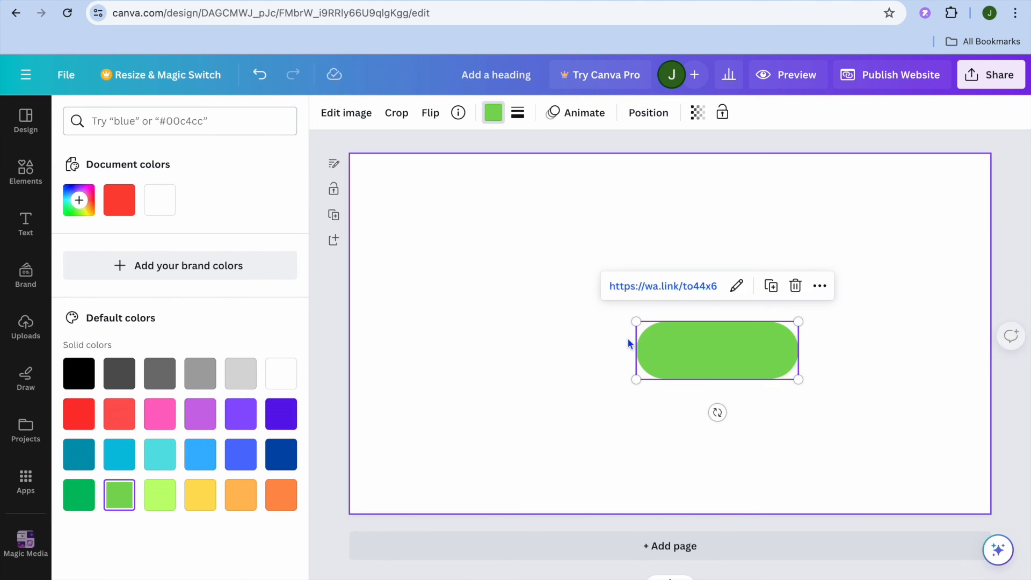
drag(705, 356, 624, 429)
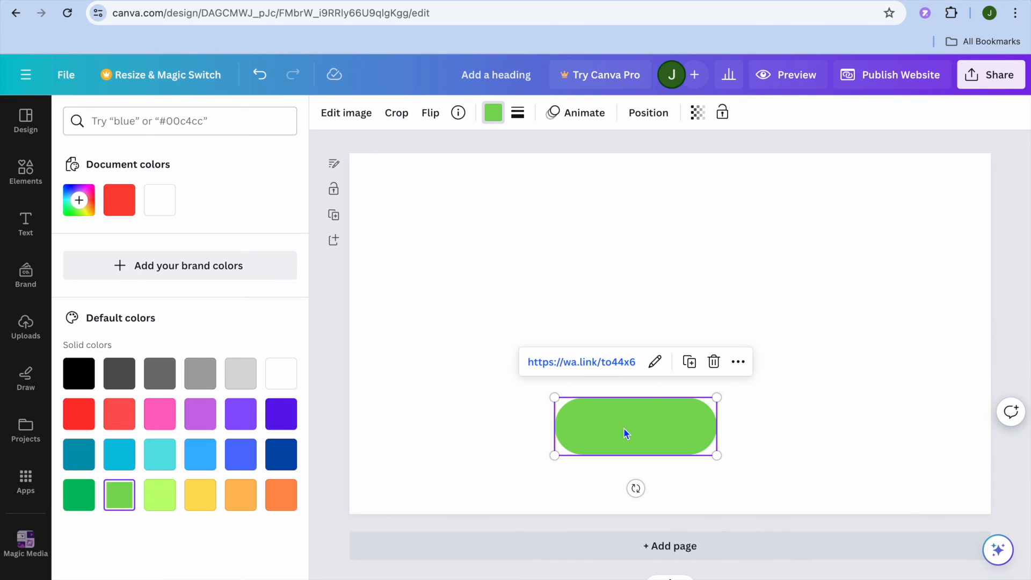